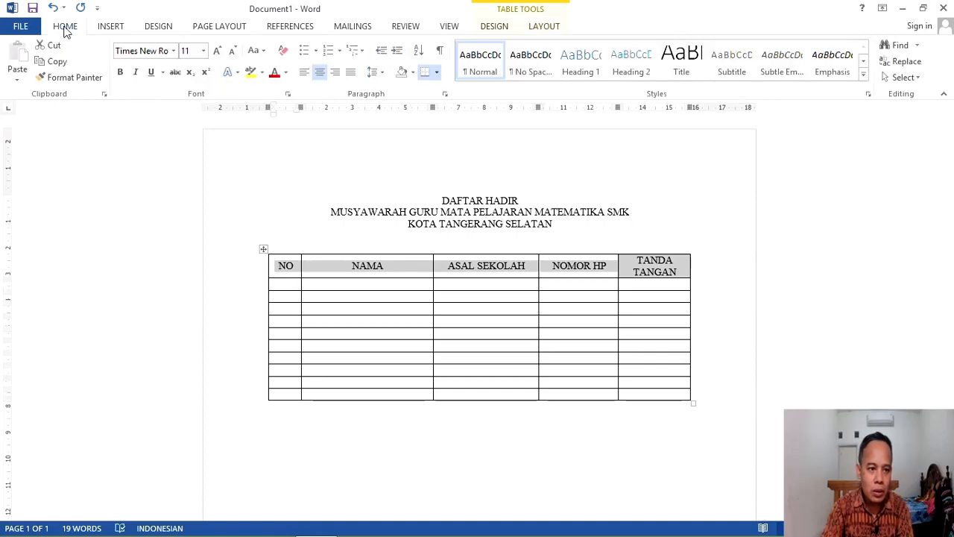
Step: Bold the table's header row, then bold the three centred title lines
left_click(122, 77)
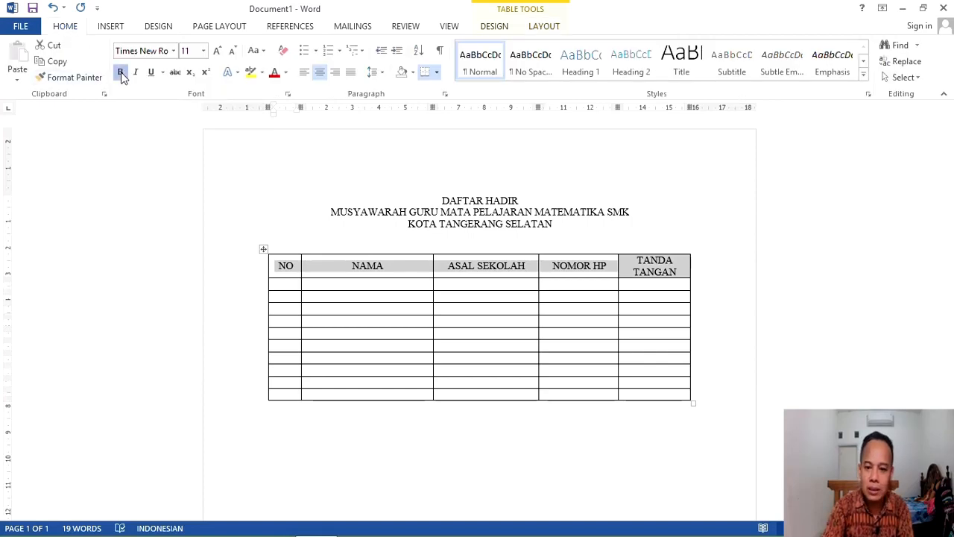
left_click(626, 236)
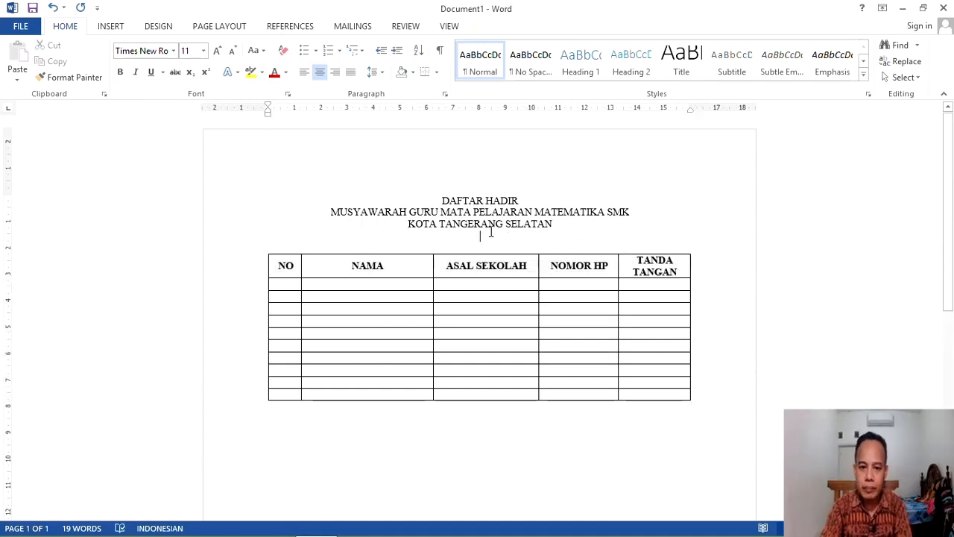
left_click_drag(441, 200, 489, 224)
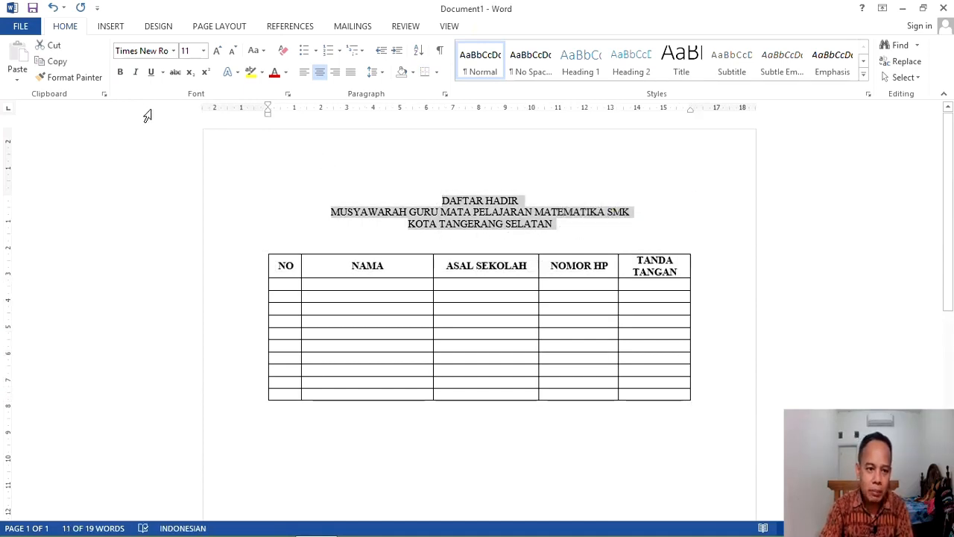
left_click(120, 72)
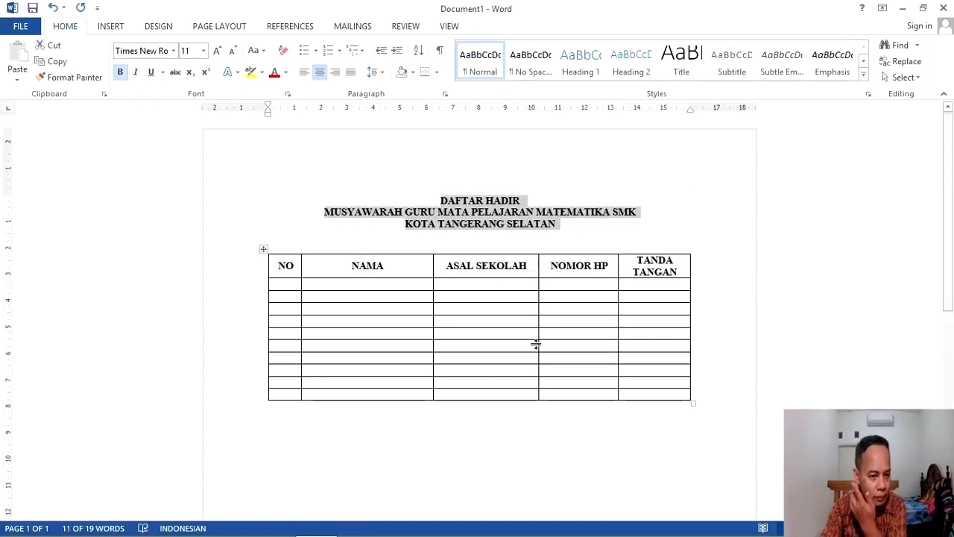
left_click(559, 428)
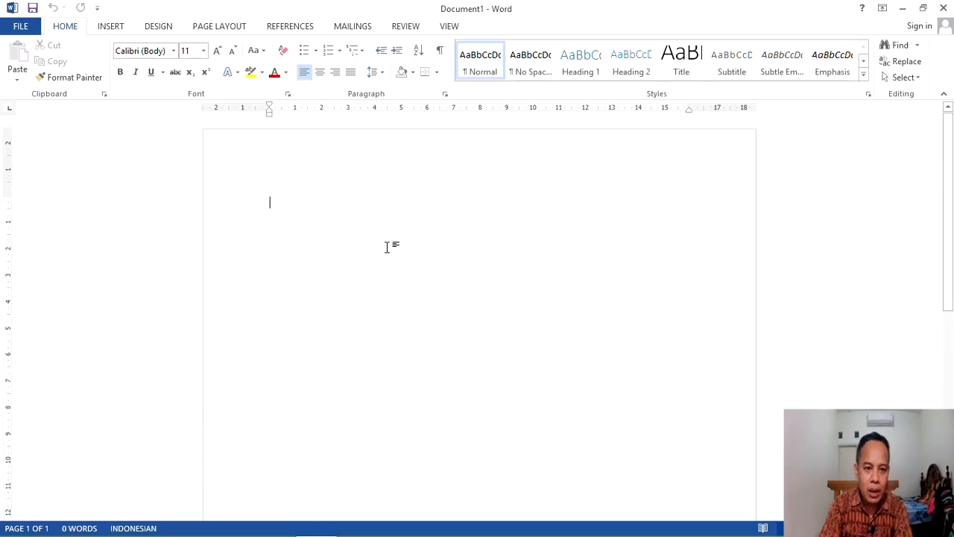
Step: In Page Setup, set top, left, bottom and right margins to 2,5 cm
left_click(236, 29)
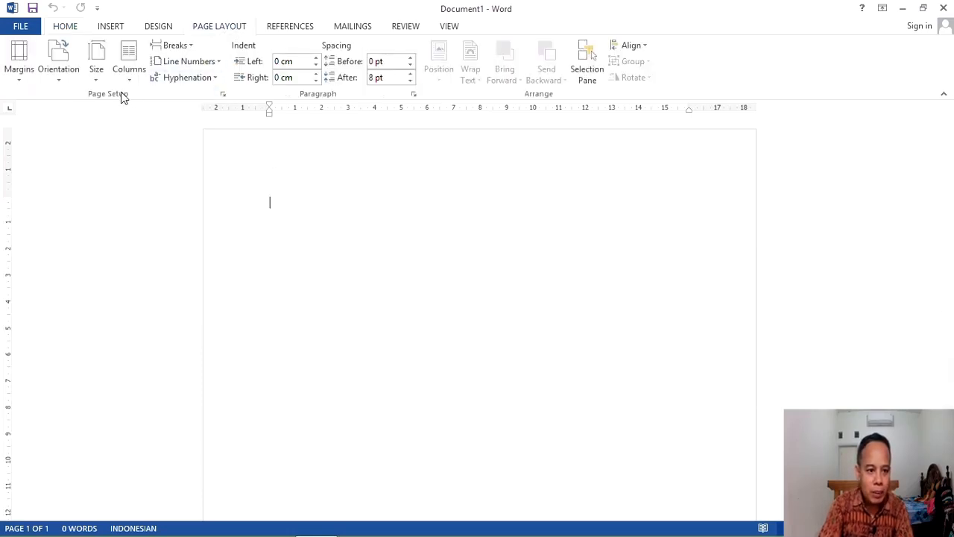
left_click(222, 95)
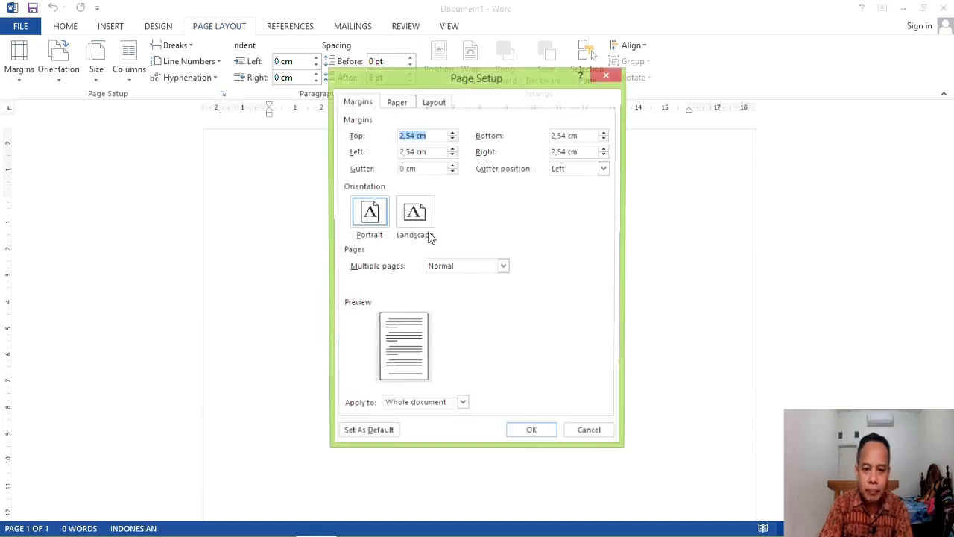
left_click(397, 103)
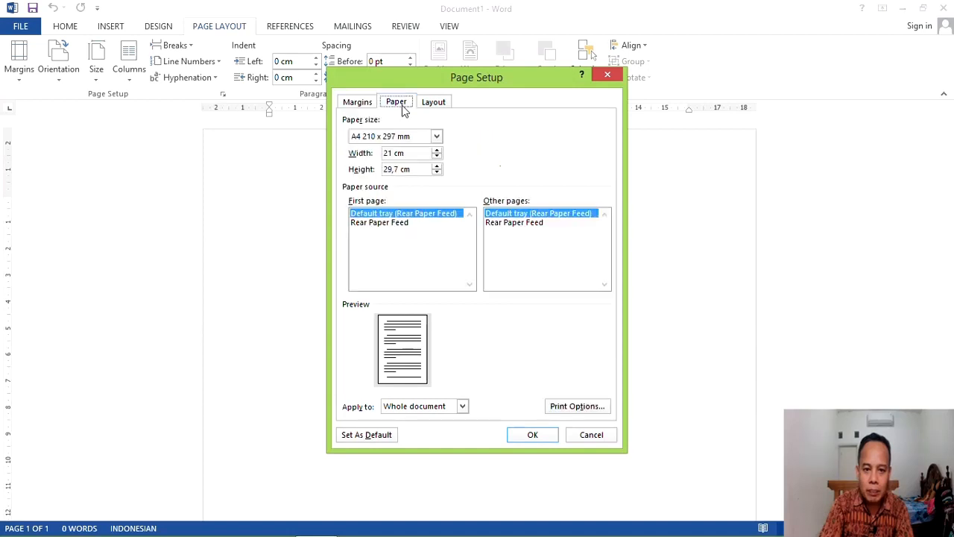
left_click(361, 104)
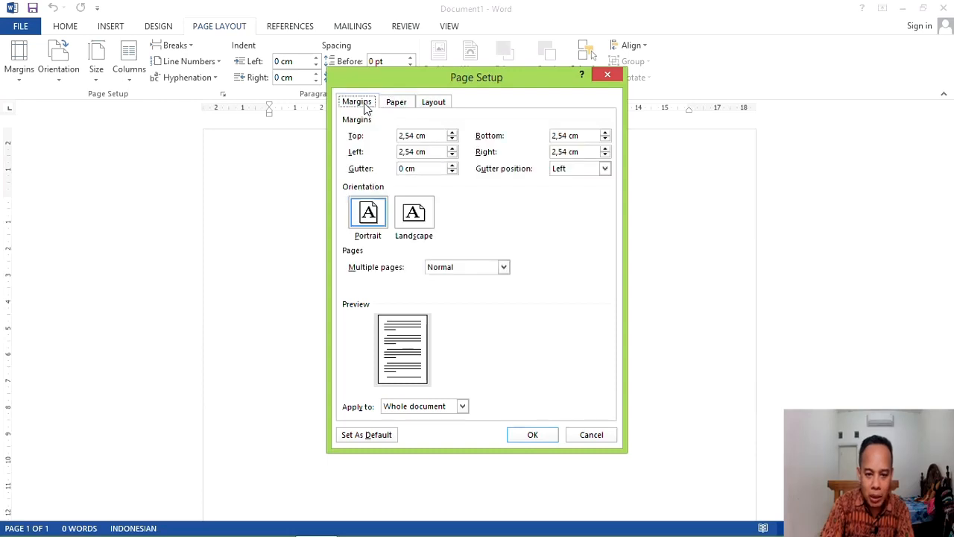
left_click(451, 138)
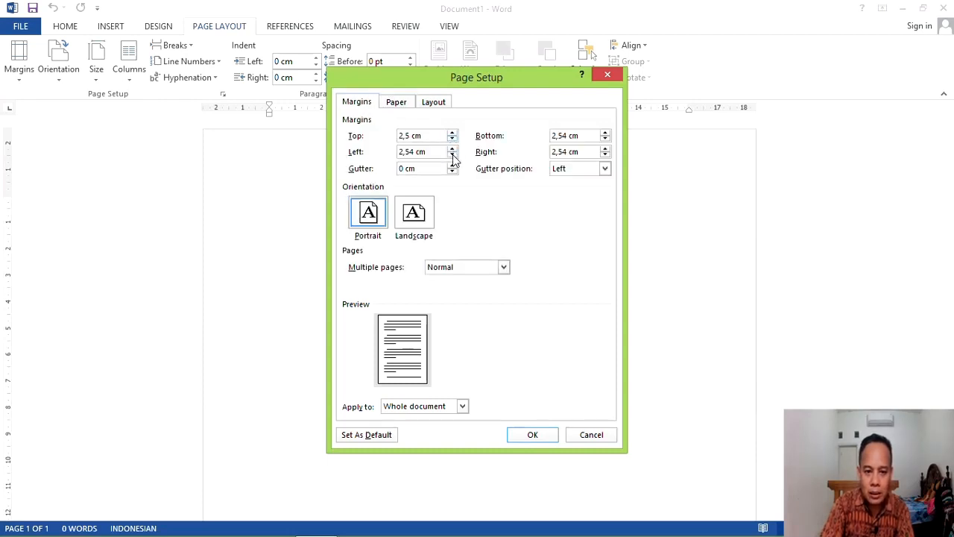
left_click(451, 155)
left_click(606, 139)
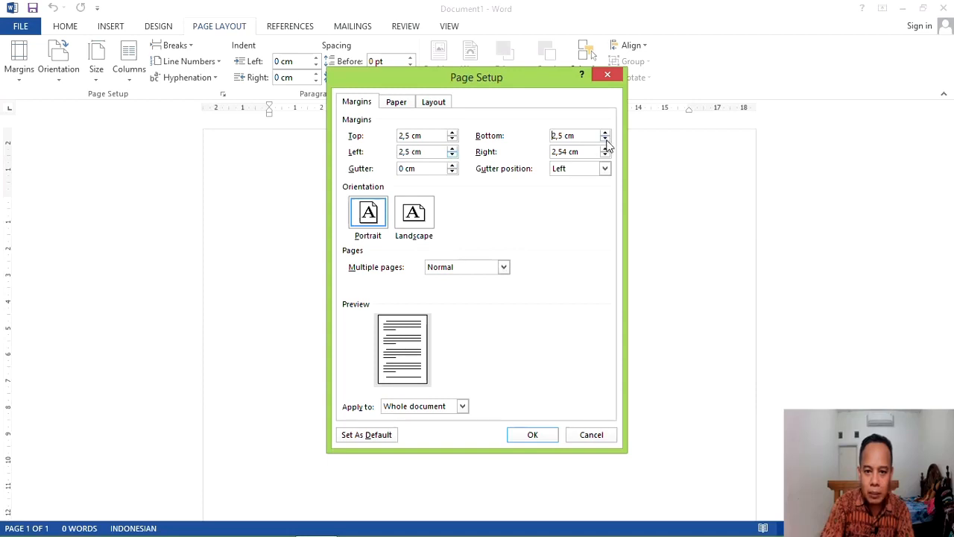
left_click(605, 155)
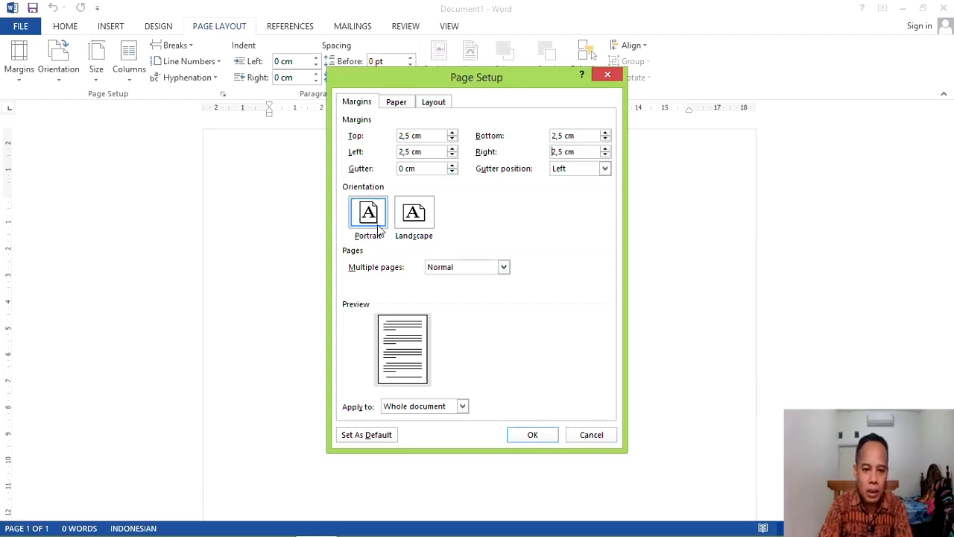
left_click(540, 435)
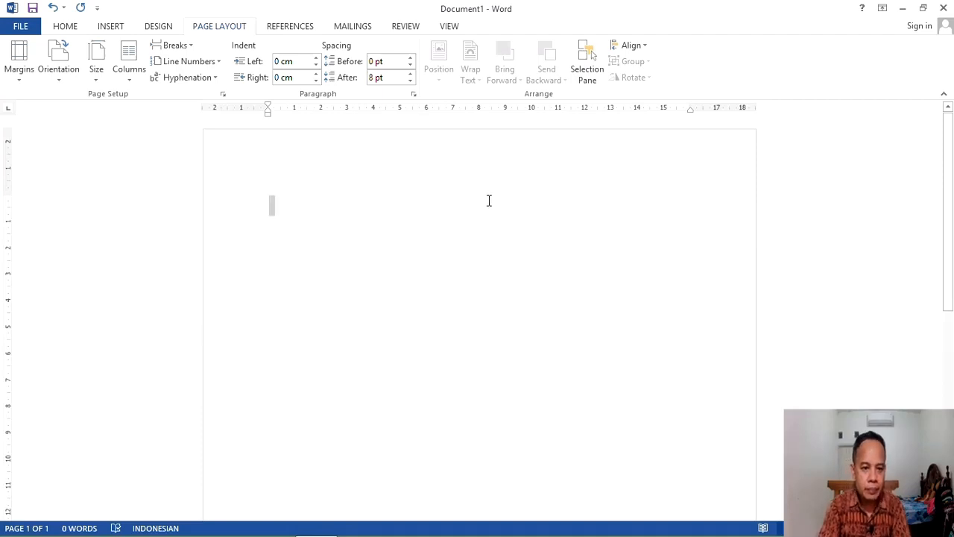
Step: Set the document font to Times New Roman
left_click(74, 28)
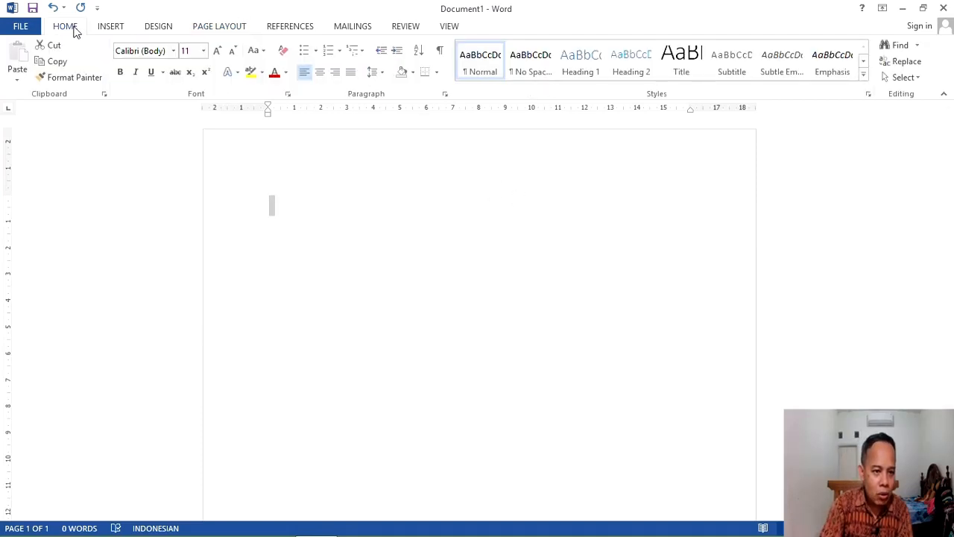
left_click(173, 51)
left_click(187, 133)
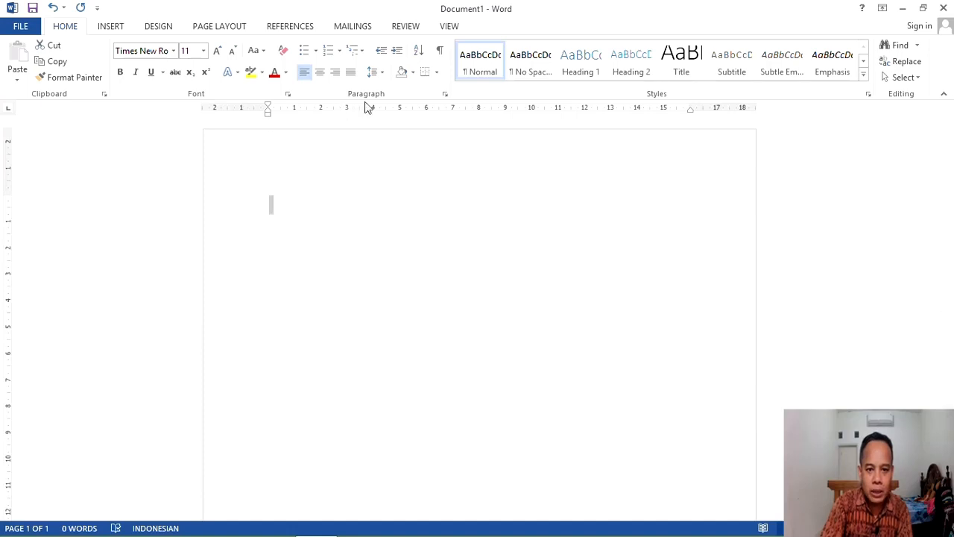
Step: Set paragraph spacing after to 0 pt with Single line spacing
left_click(445, 95)
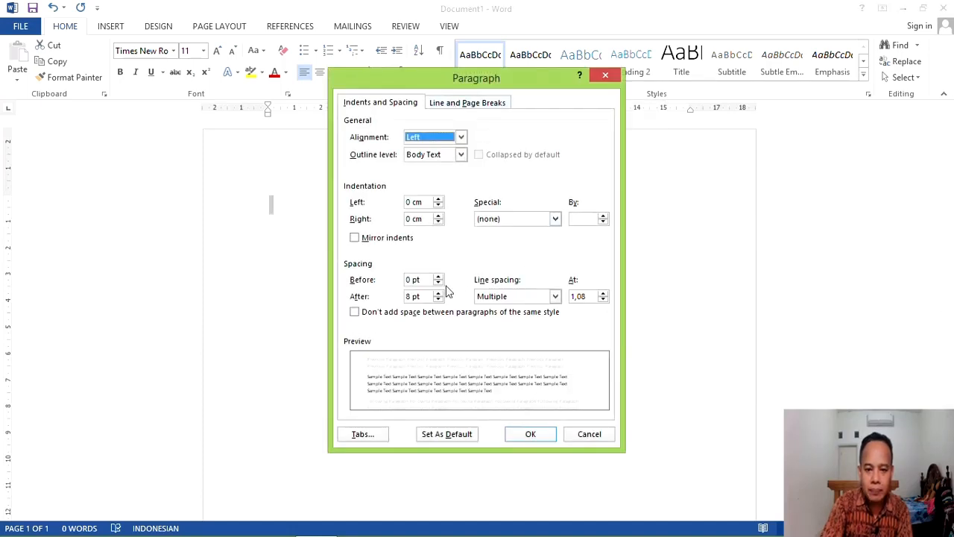
left_click(439, 300)
left_click(439, 300)
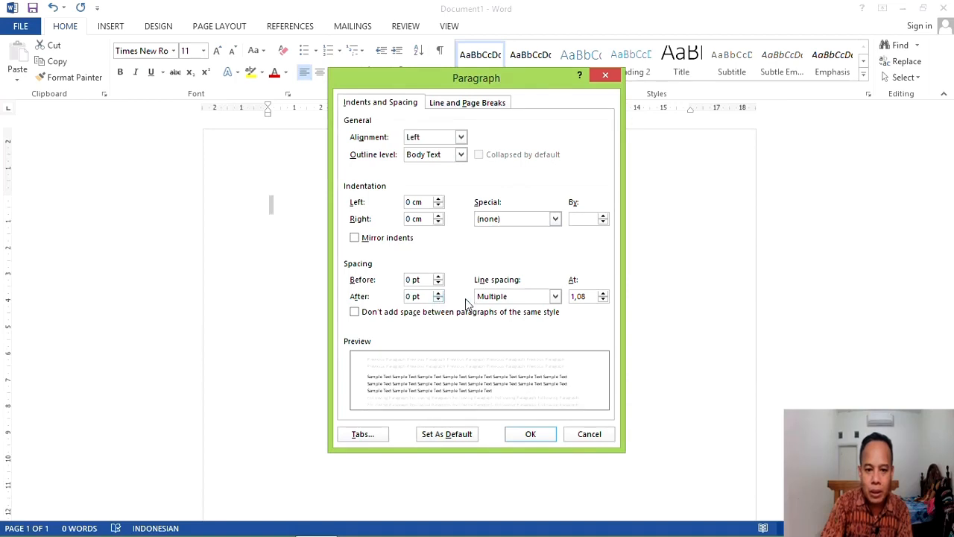
left_click(498, 300)
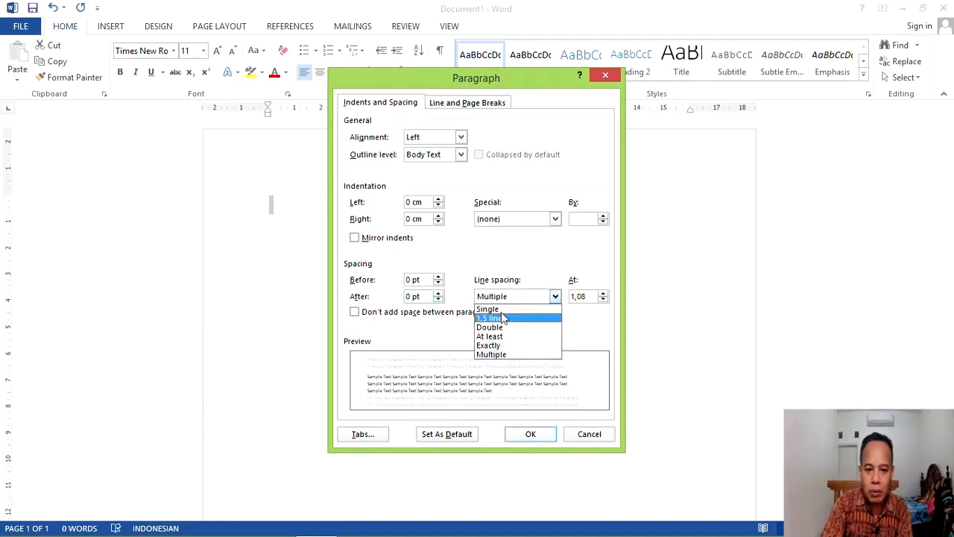
left_click(503, 309)
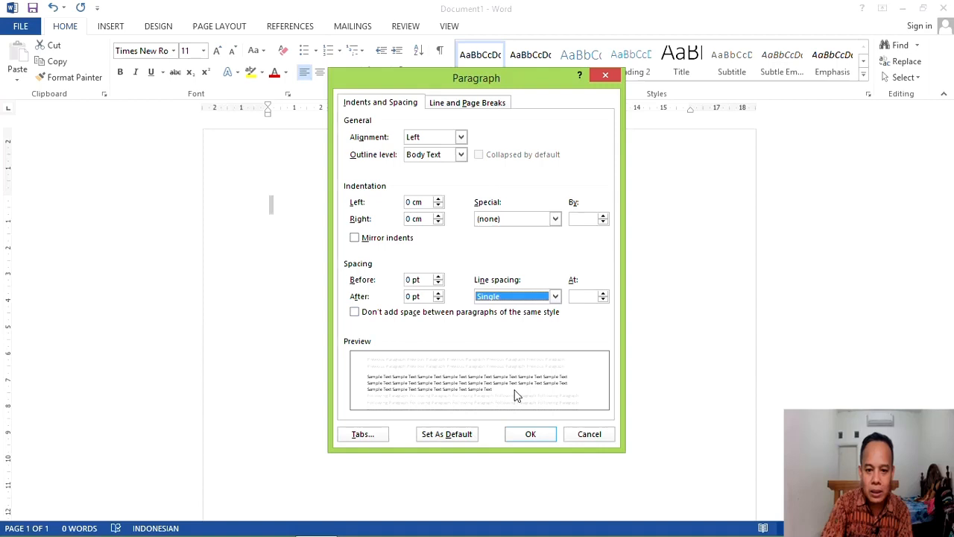
left_click(542, 436)
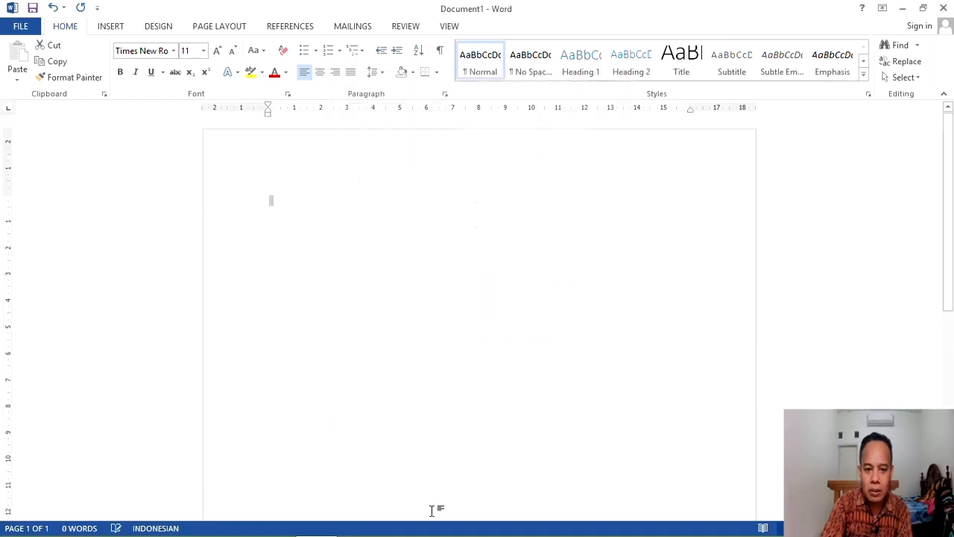
Step: Centre the first line and type the heading DAFTAR HADIR
left_click(319, 72)
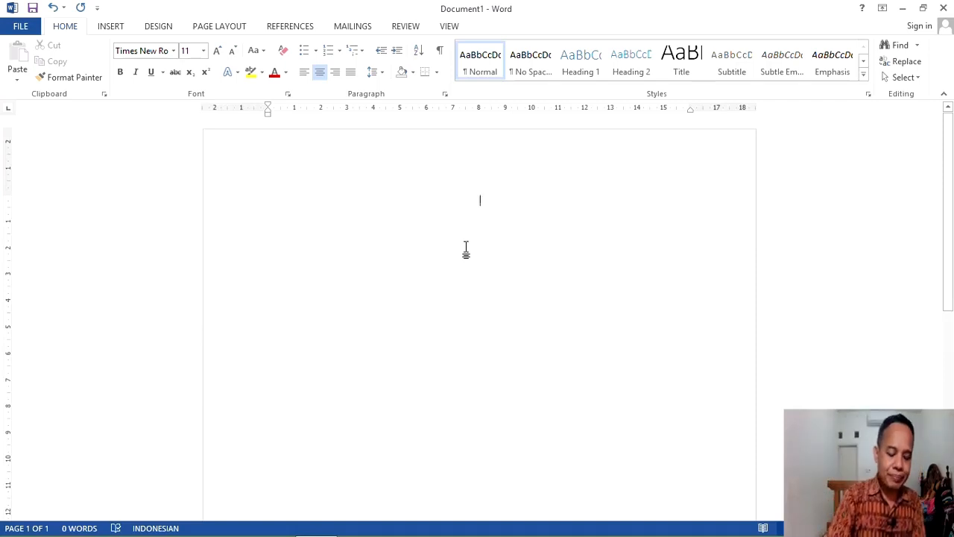
type("4")
key("BackSpace")
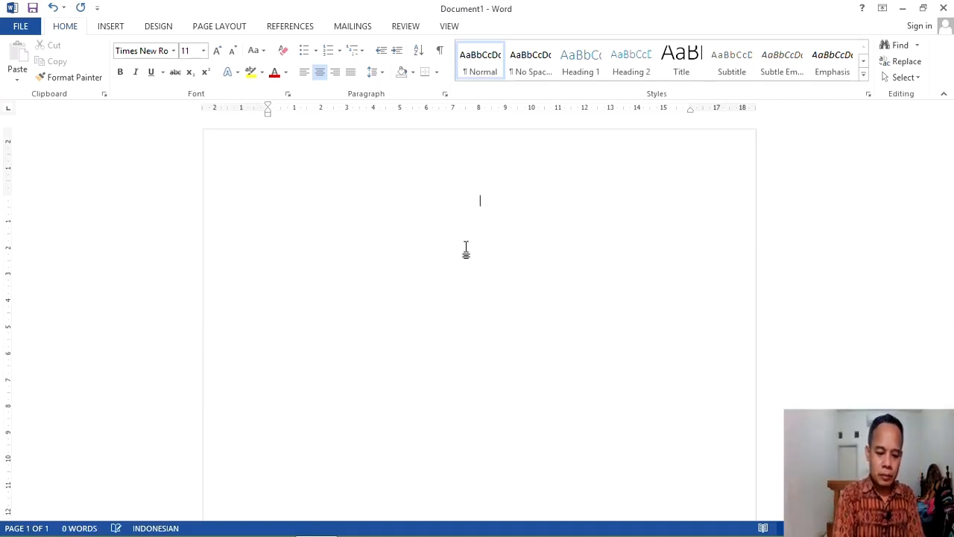
type("DAFTAR HADIR")
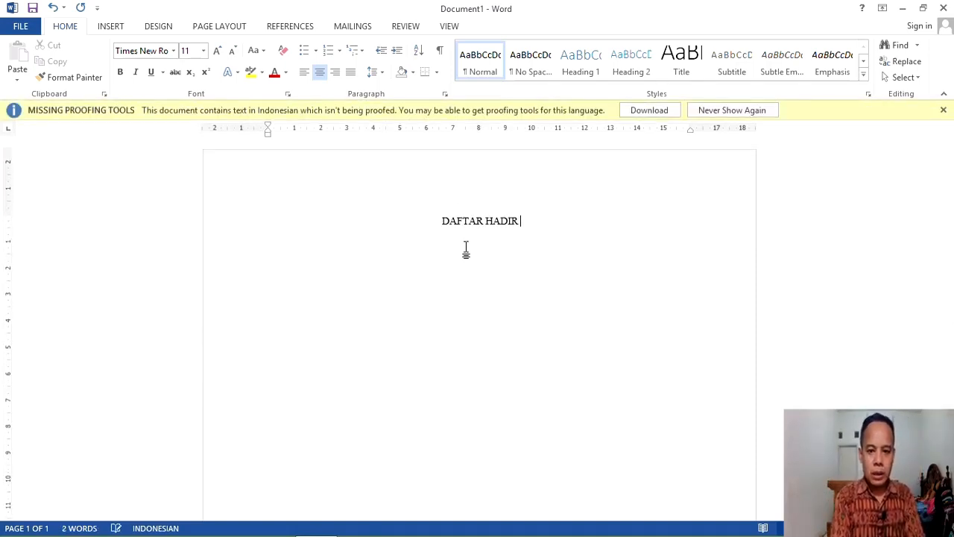
left_click(942, 110)
Step: Add 'MUSYAWARAH GURU MATA PELAJARAN MATEMATIKA SMK KOTA TANGERANG SELATAN' below, then left-align the next line
key("Return")
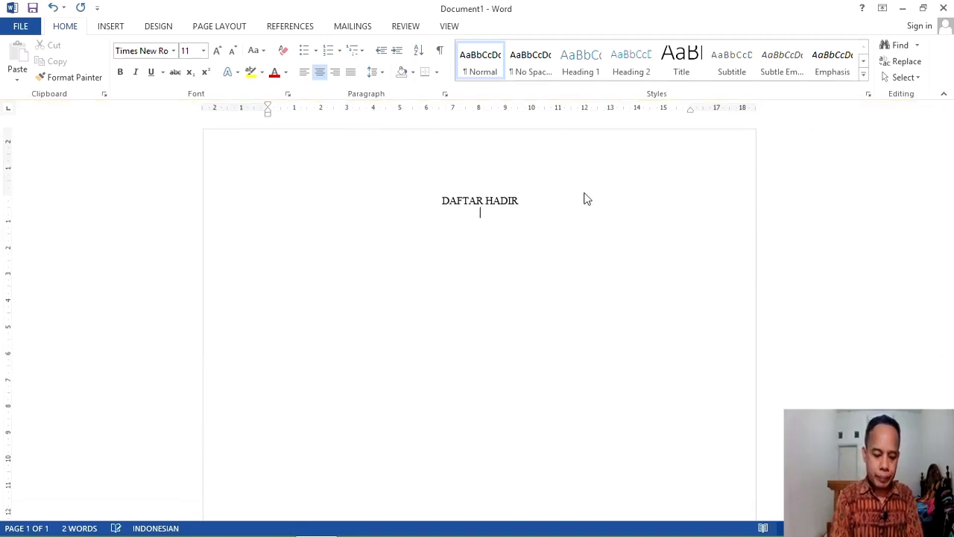
type("MU")
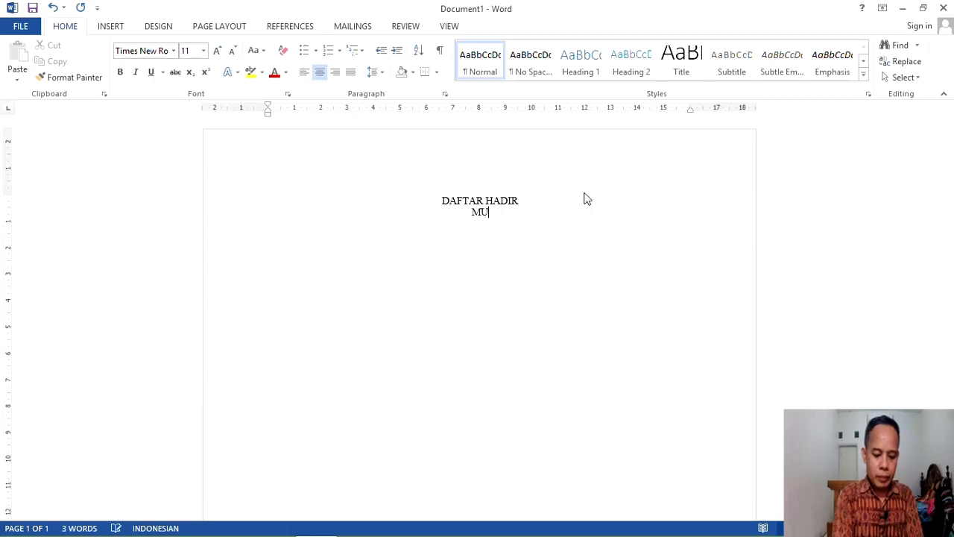
type("SYAWARAH G")
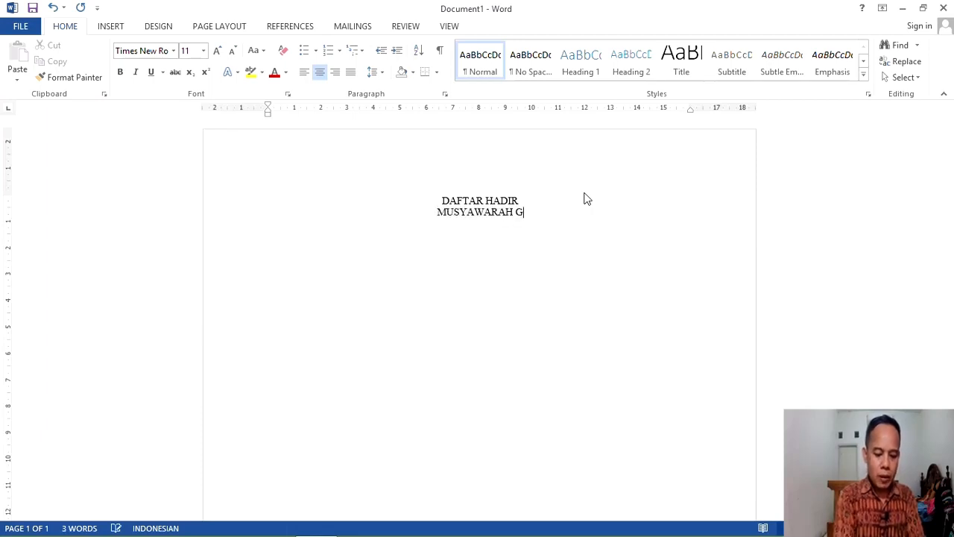
type("URU MATA PEL")
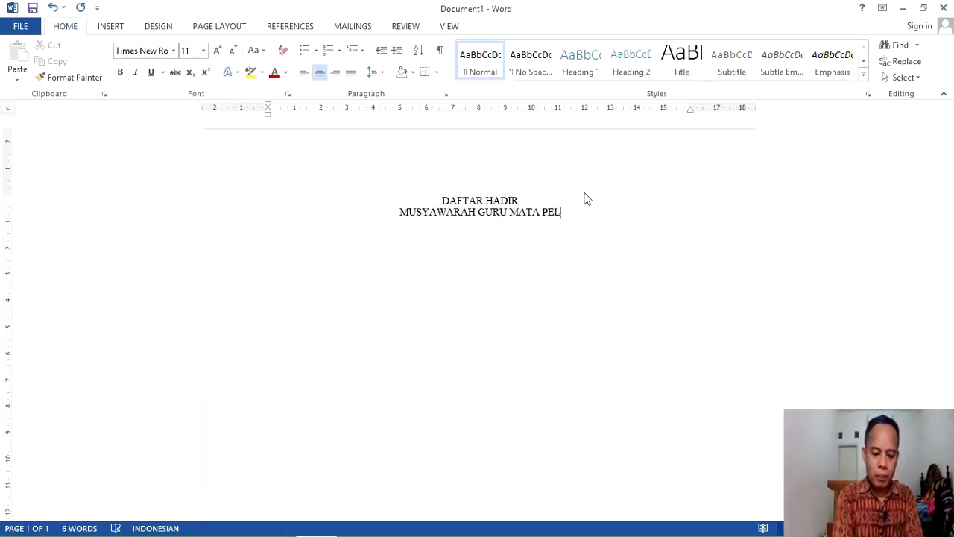
type("AJARAN MAT")
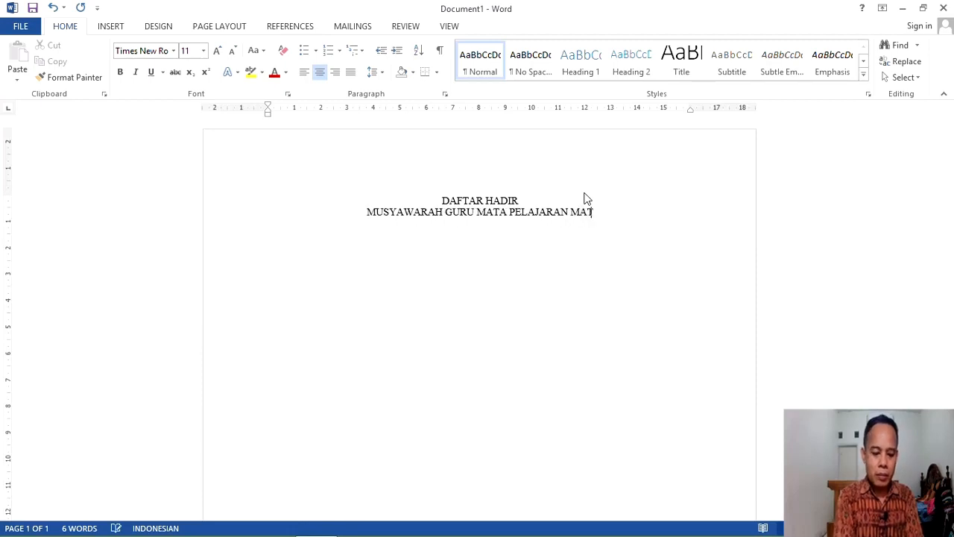
type("EMATIKA SMK ")
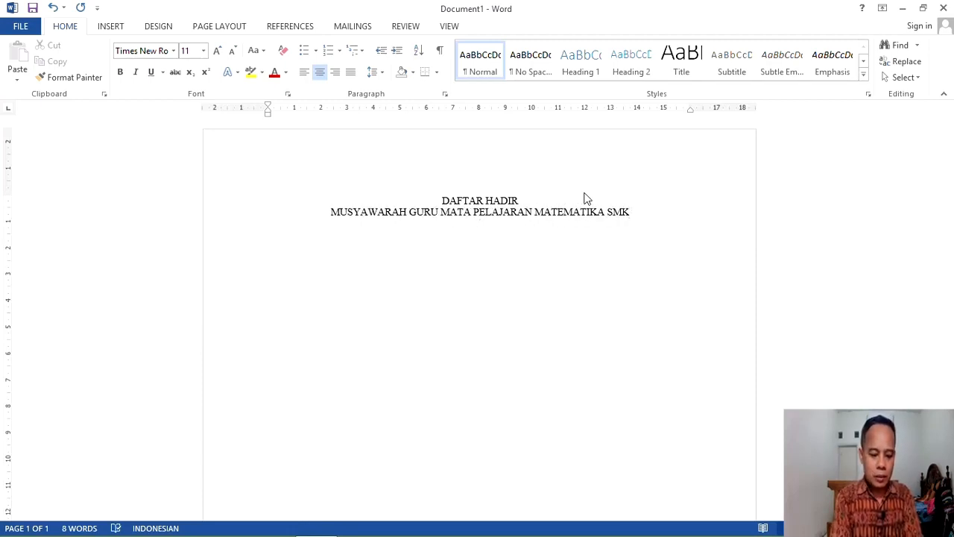
type("KOTA TANGER")
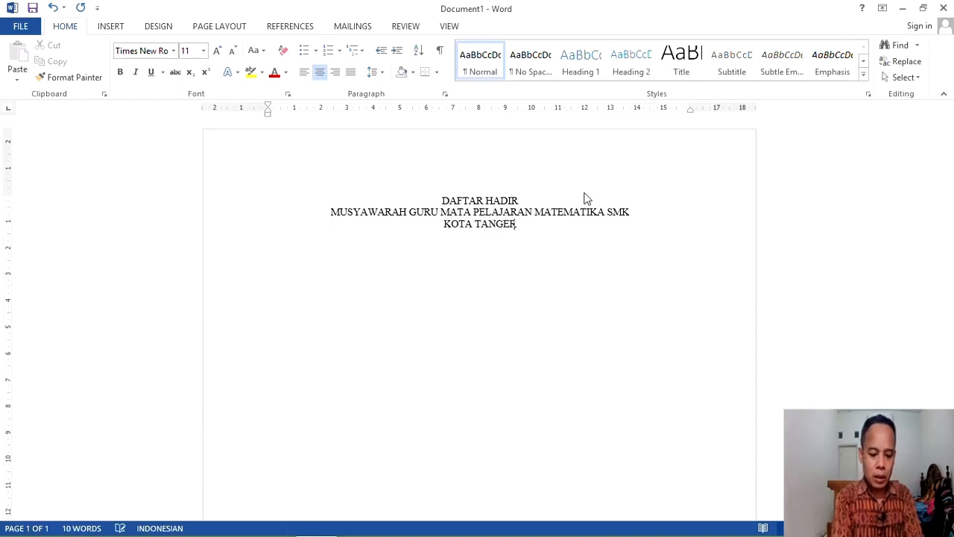
type("ANG SELATAN")
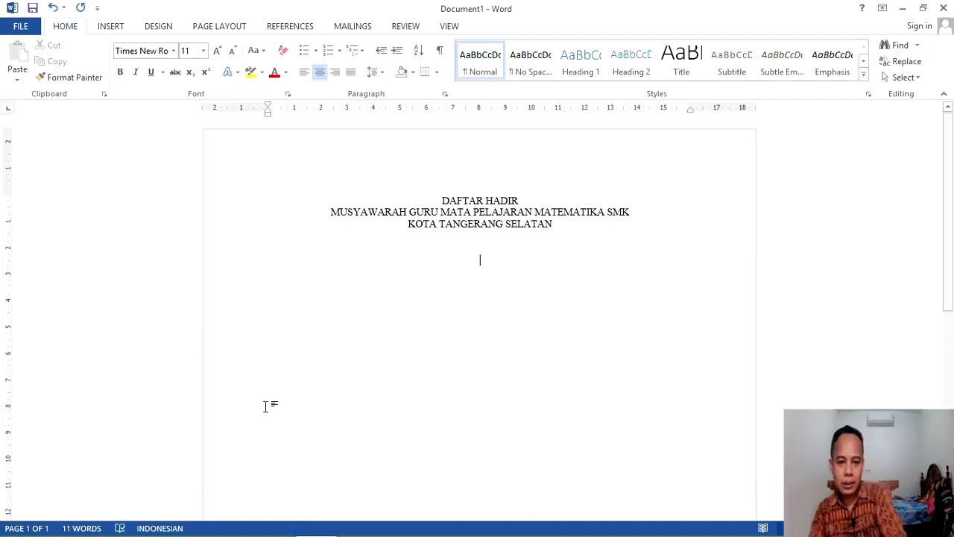
left_click(304, 77)
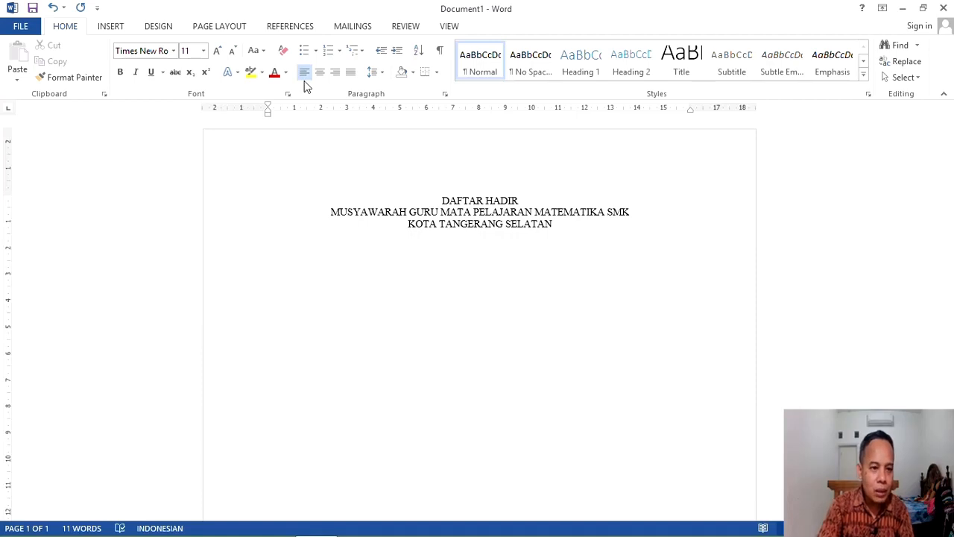
Step: Insert a table of 5 columns and 11 rows using the Insert Table dialog
left_click(116, 28)
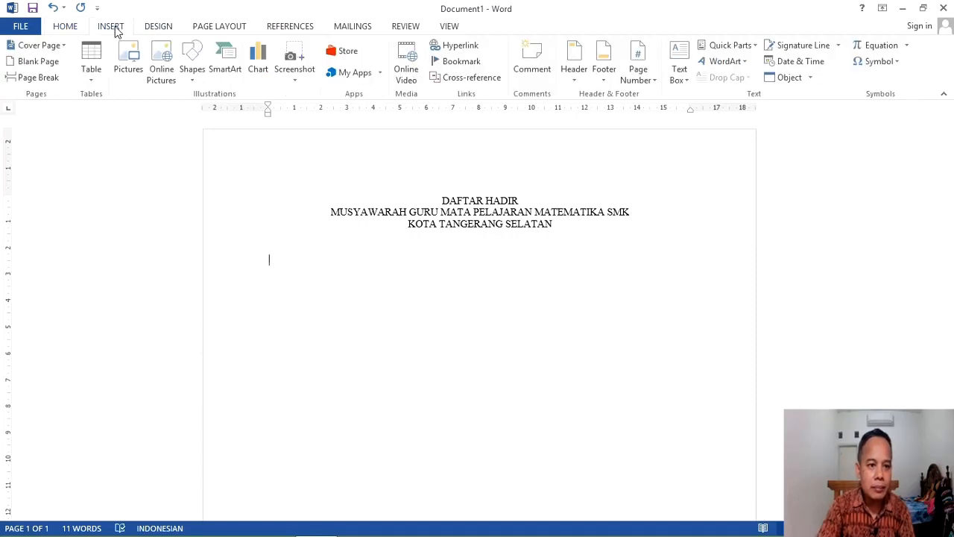
left_click(93, 82)
left_click(93, 82)
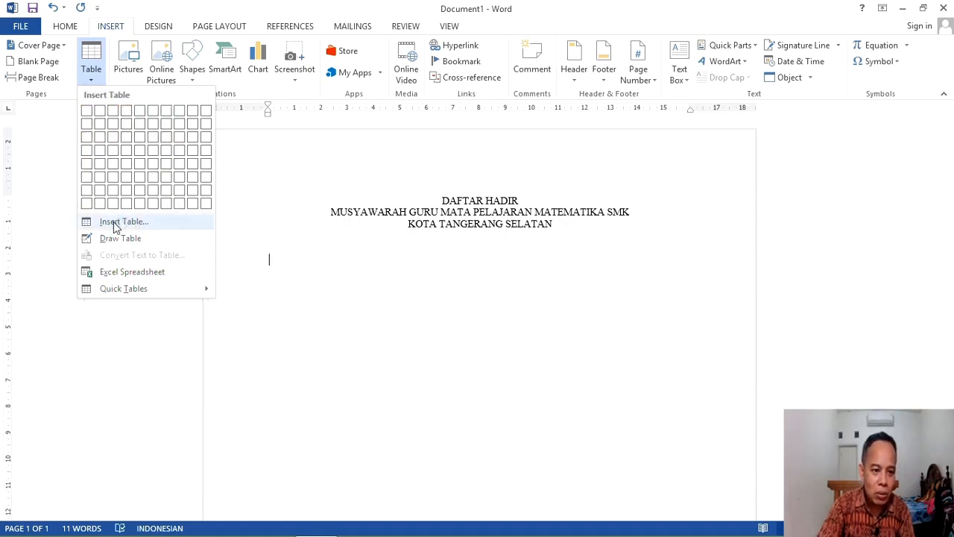
left_click(147, 223)
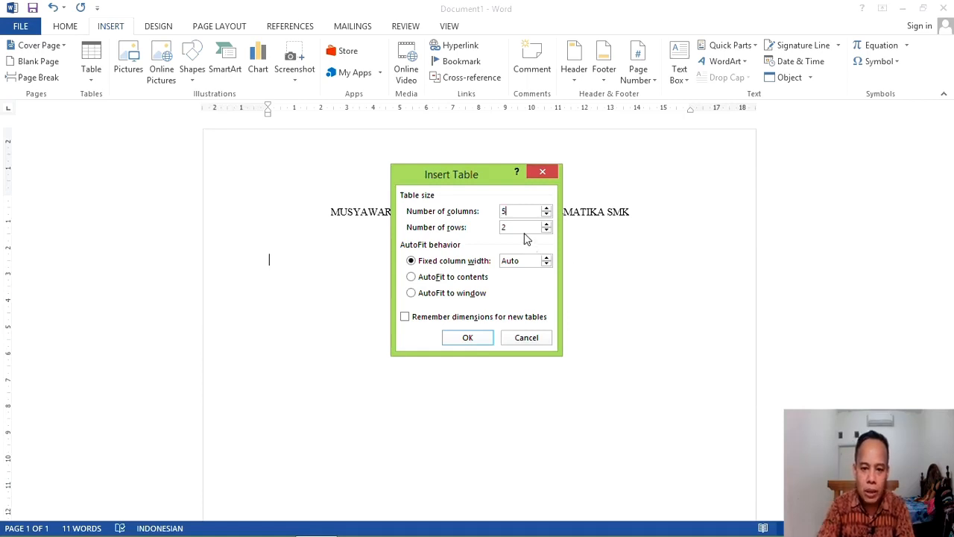
left_click_drag(506, 226, 493, 226)
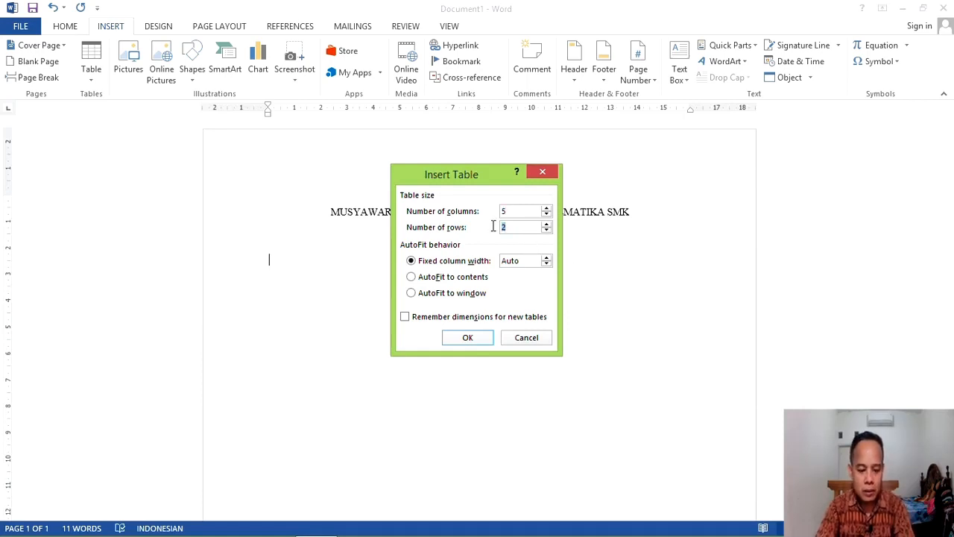
type("11")
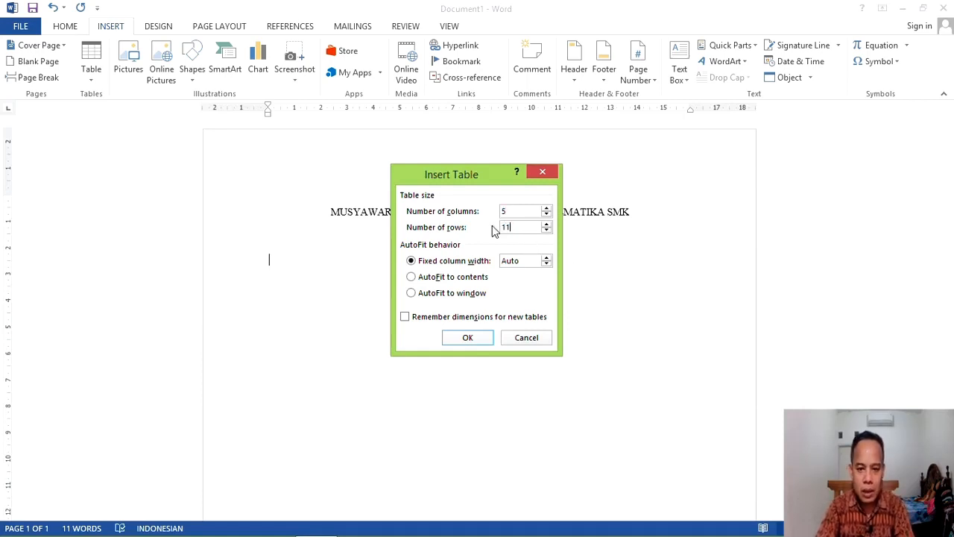
left_click(482, 341)
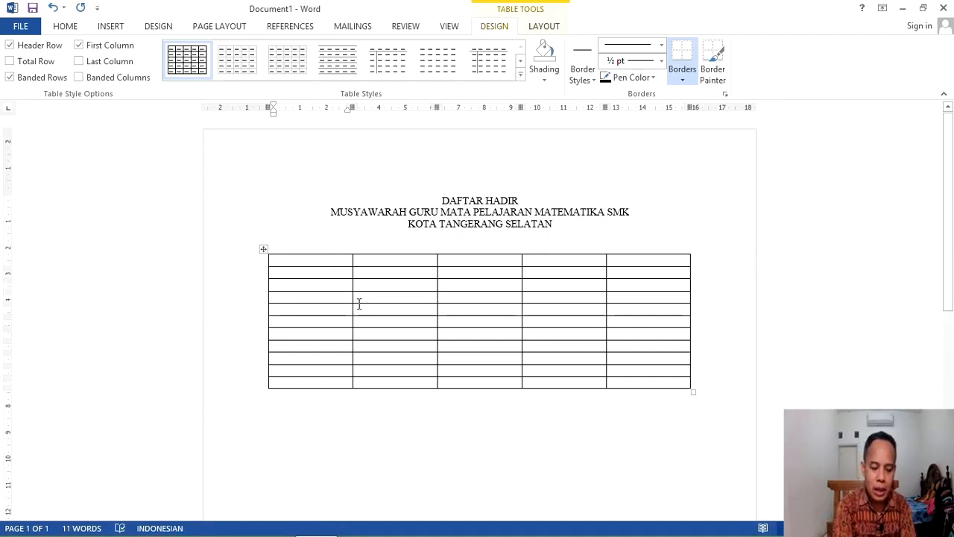
Step: Fill the first row's cells with NO, NAMA, ASAL SEKOLAH, NOMOR HP and TANDA TANGAN
type("NO")
key("Tab")
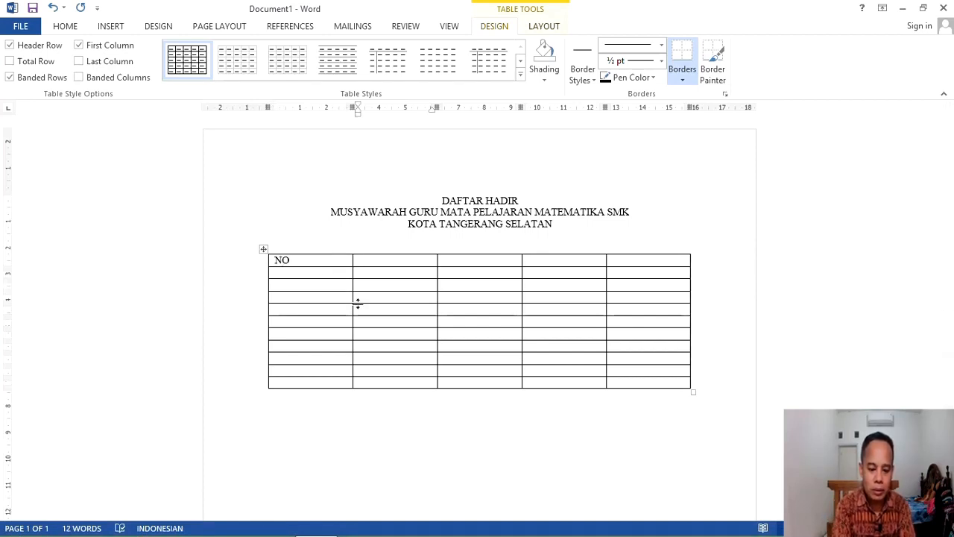
type("NAMA")
key("Tab")
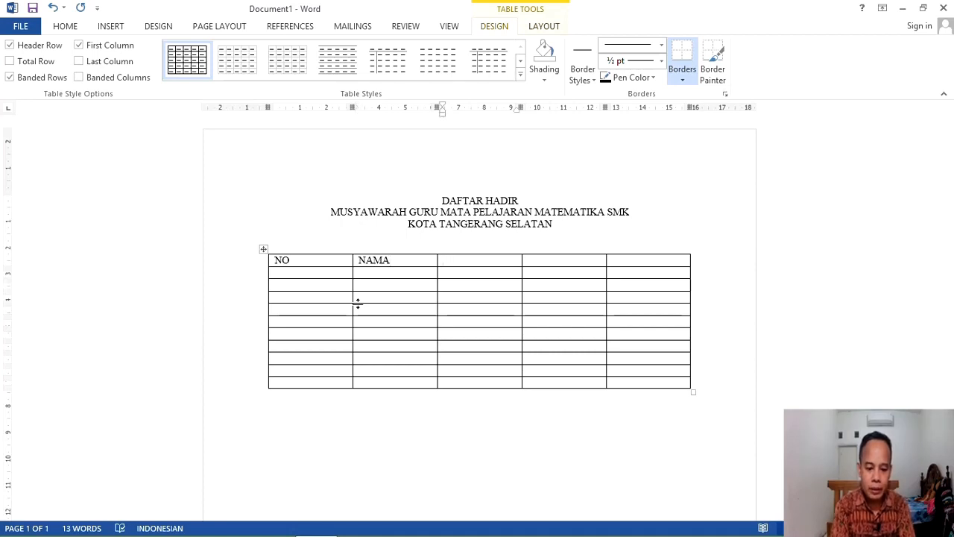
type("ASAL SEKOLAH")
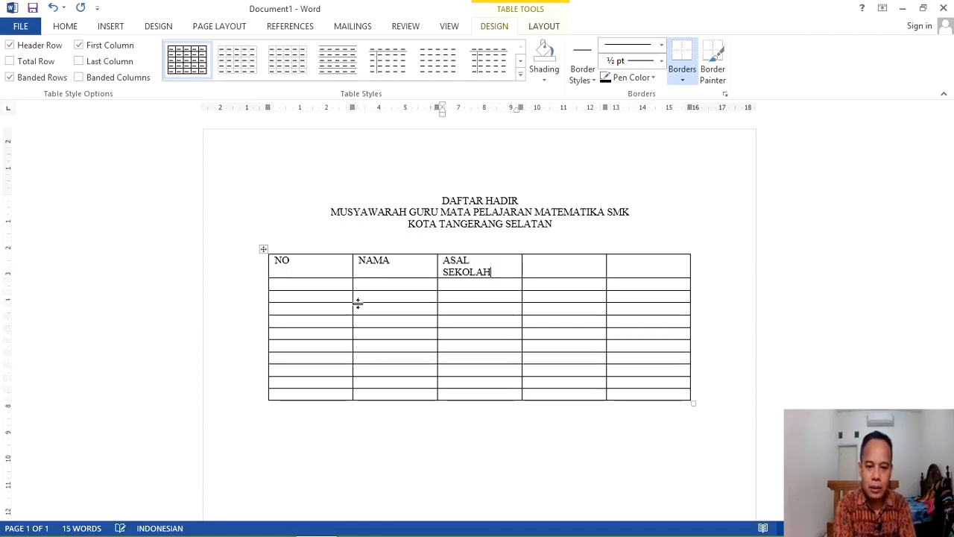
key("Tab")
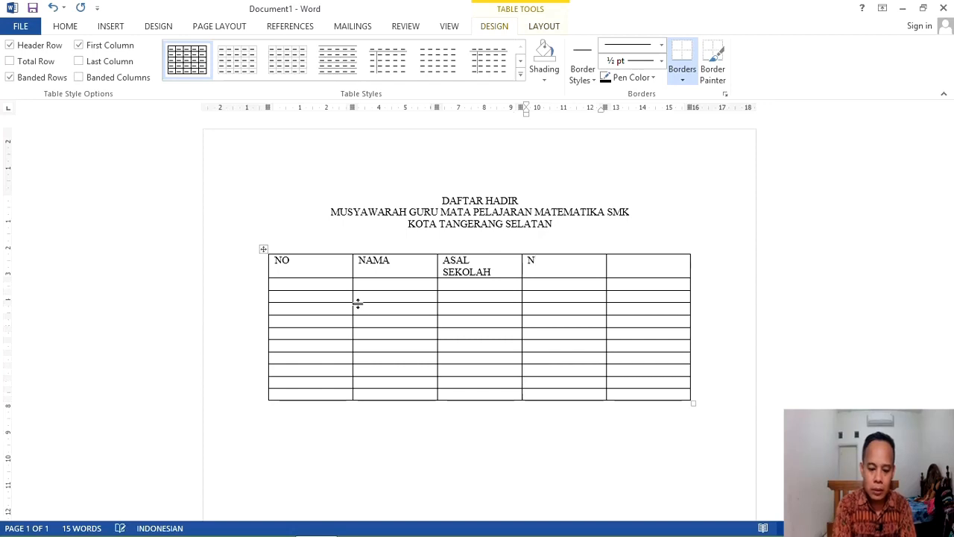
type("NOMOR HP")
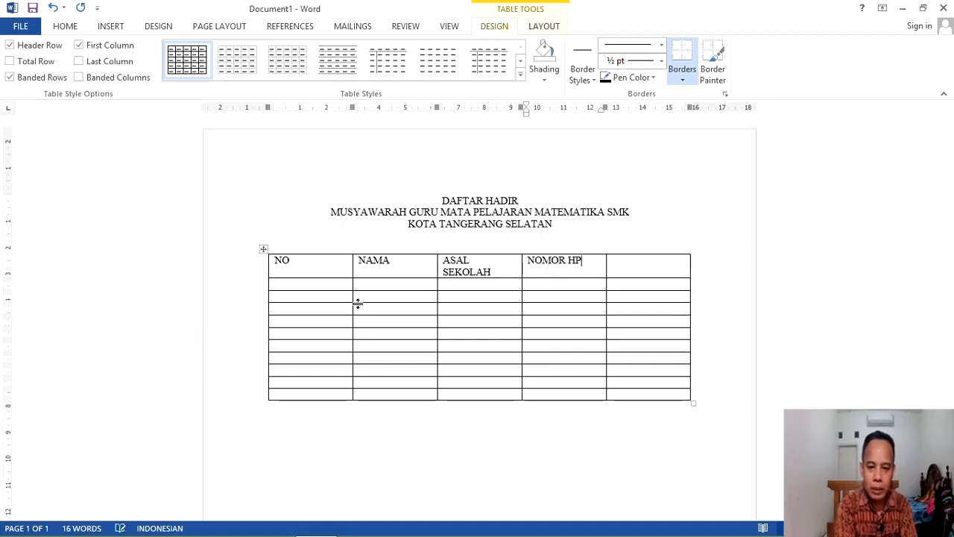
key("Tab")
type("TANDA TANGAN")
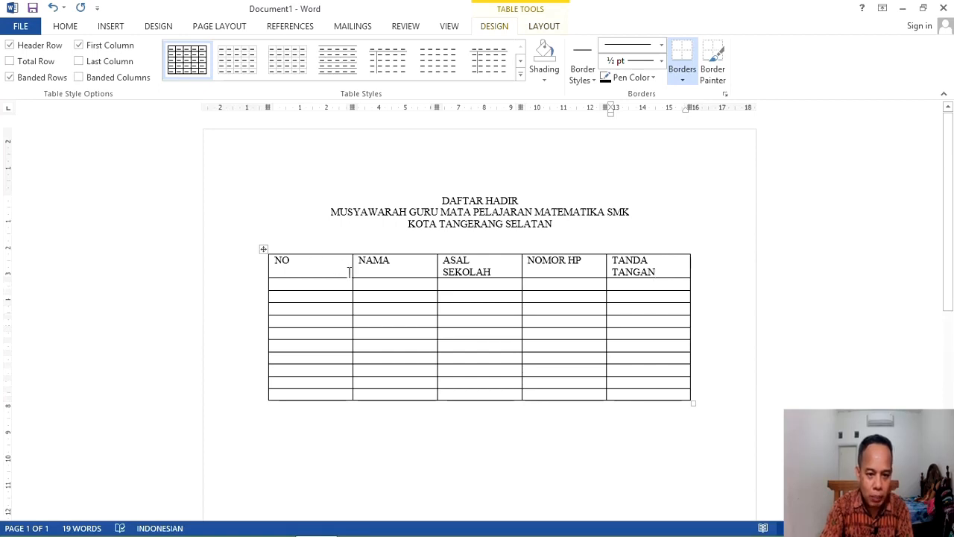
Step: Narrow the NO column, widen NOMOR HP and ASAL SEKOLAH, and slightly narrow NAMA
left_click_drag(351, 269, 301, 269)
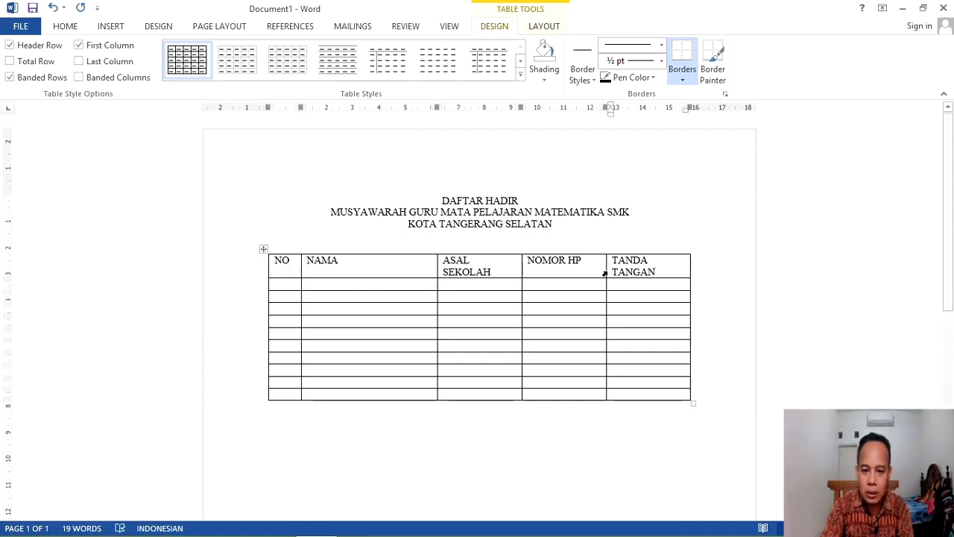
left_click_drag(605, 273, 617, 271)
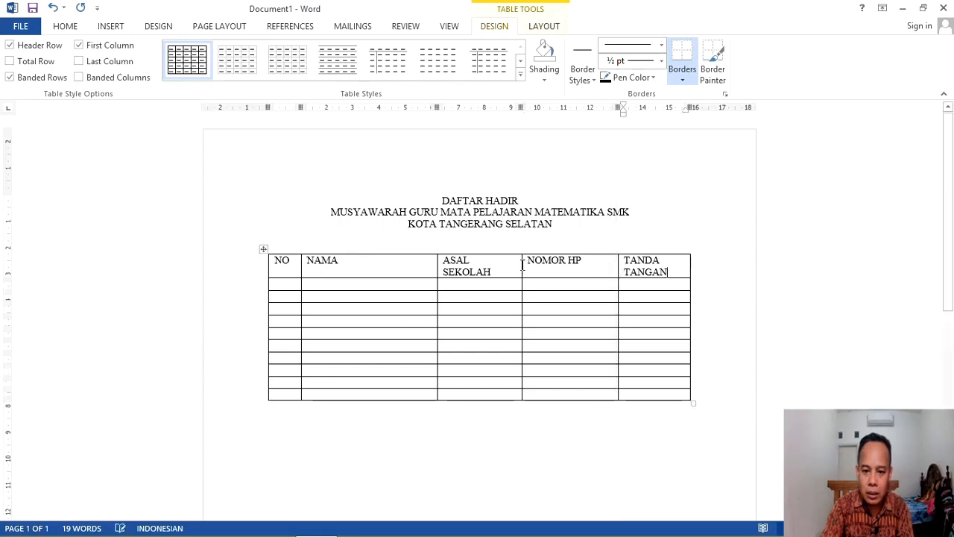
left_click_drag(520, 267, 538, 270)
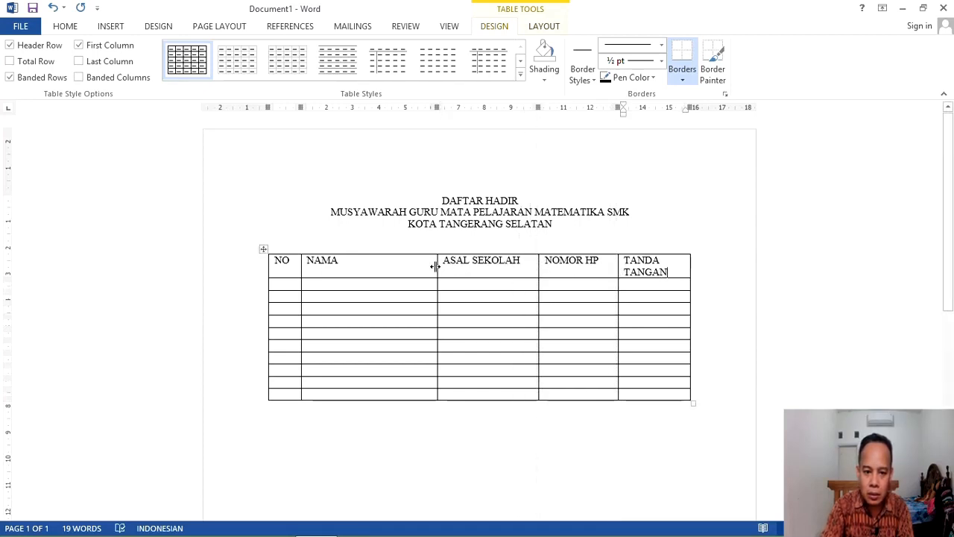
left_click_drag(435, 267, 433, 266)
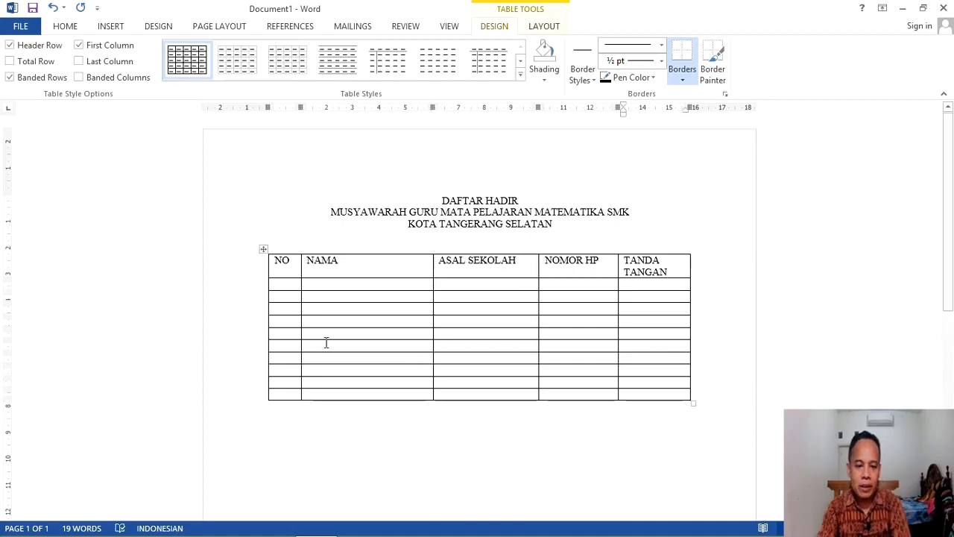
Step: Centre the header row text horizontally and vertically
left_click(270, 263)
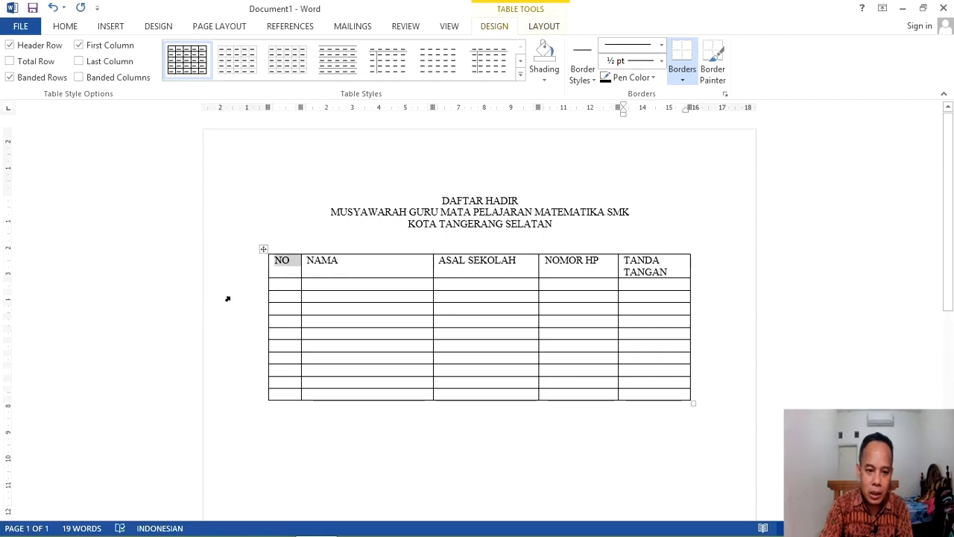
key("shift+Right")
key("shift+Right")
key("shift+Right")
key("shift+Right")
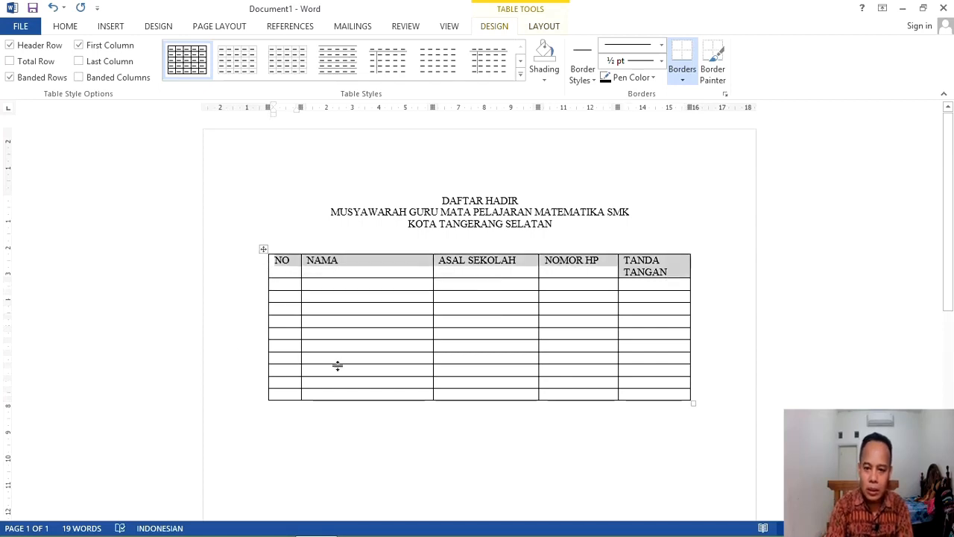
left_click(554, 28)
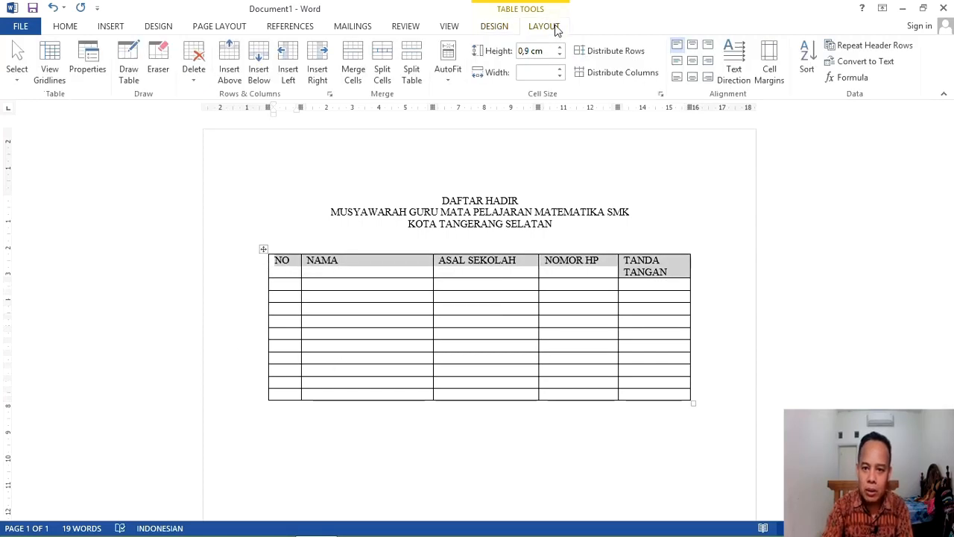
left_click(693, 60)
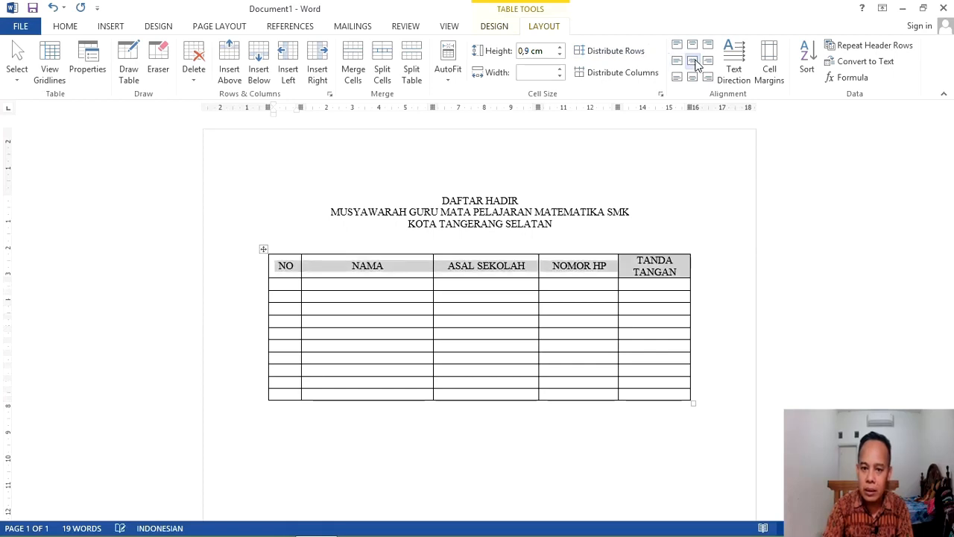
Step: Bold the header row labels and the three title lines above the table
left_click(65, 28)
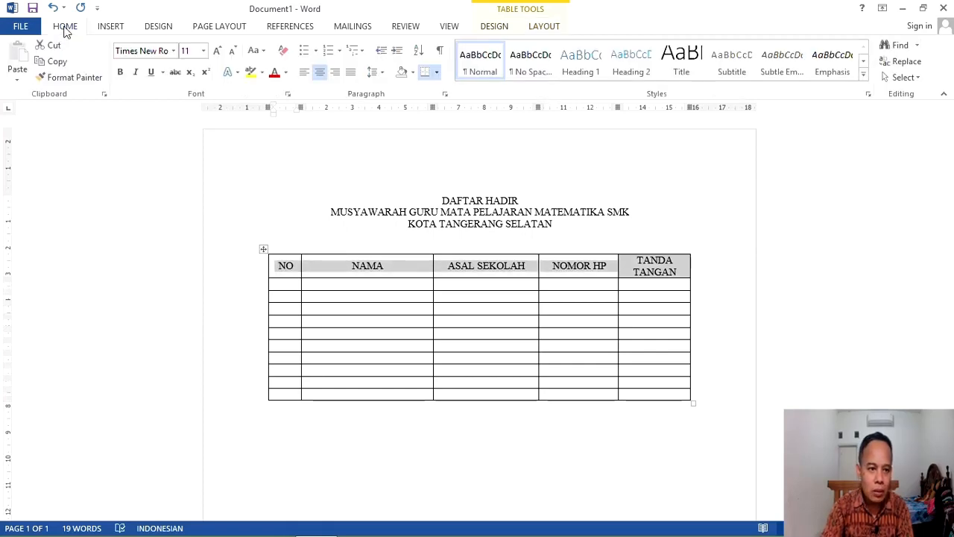
left_click(120, 73)
left_click(587, 231)
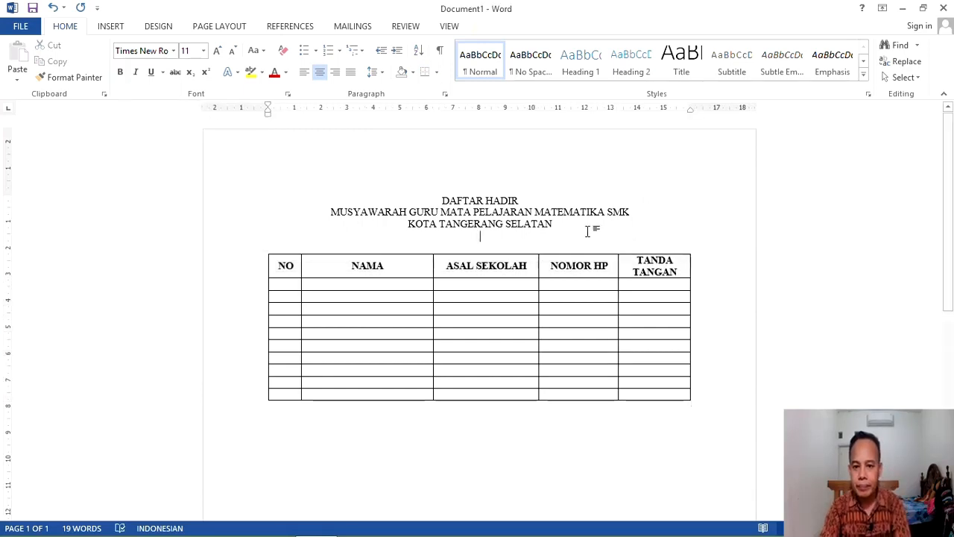
left_click_drag(438, 200, 555, 225)
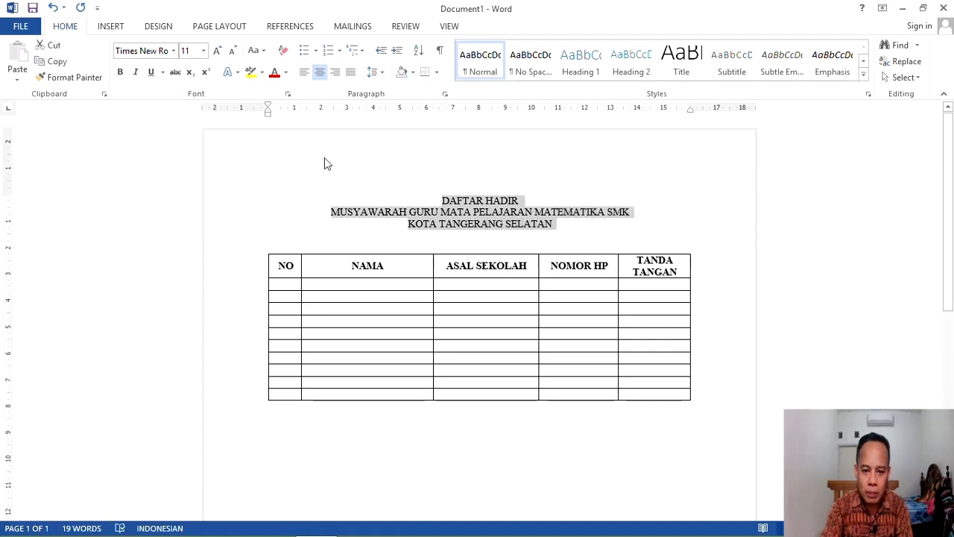
left_click(120, 71)
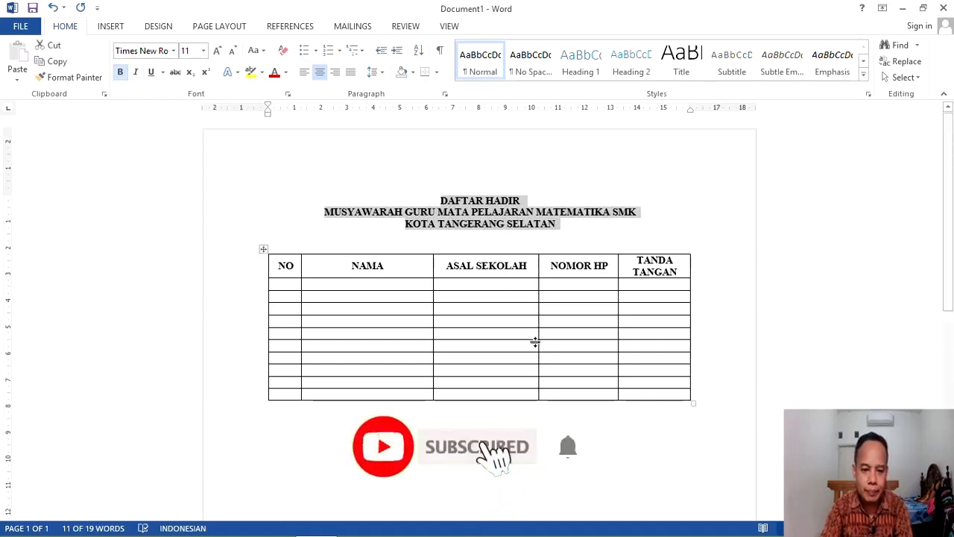
left_click(538, 412)
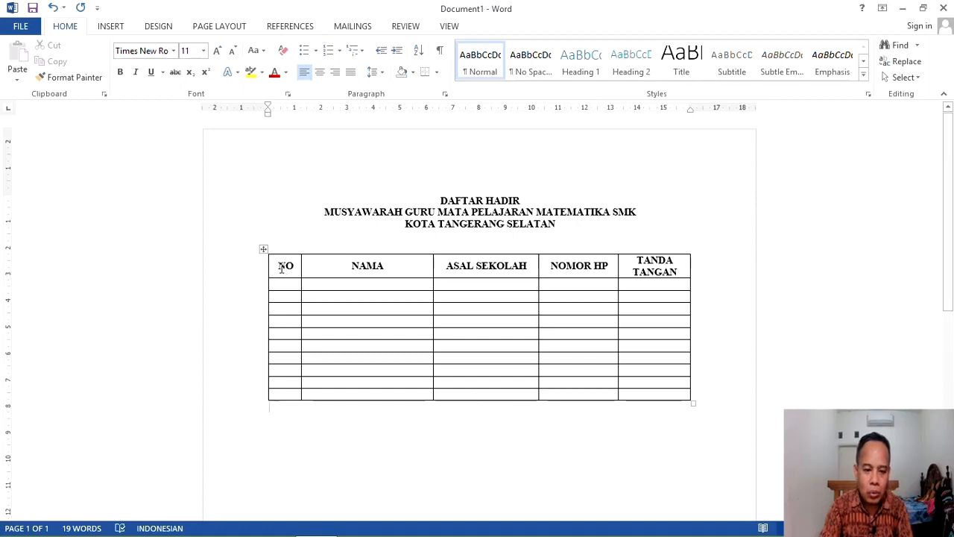
Step: Give the header cells NO through TANDA TANGAN a gray shading fill via Table Properties
left_click_drag(282, 269, 639, 280)
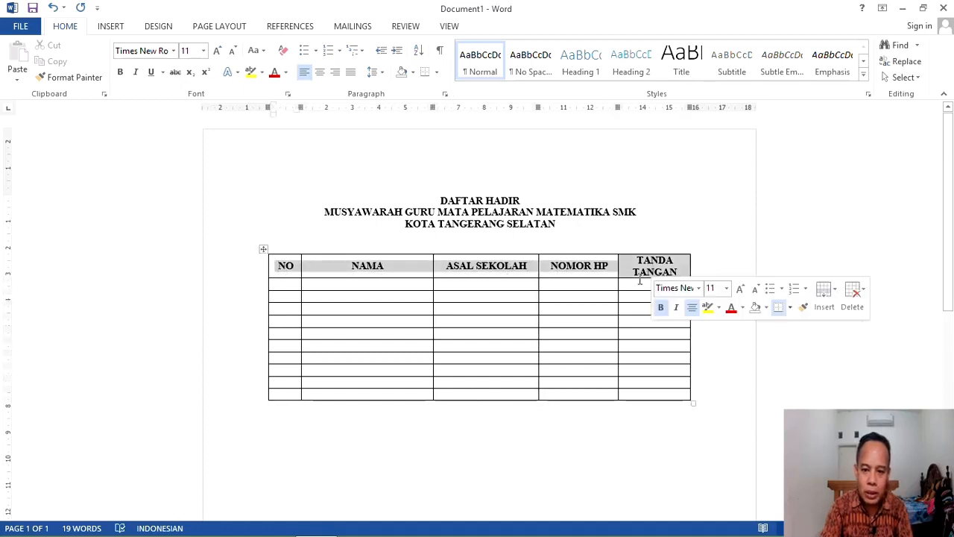
right_click(629, 270)
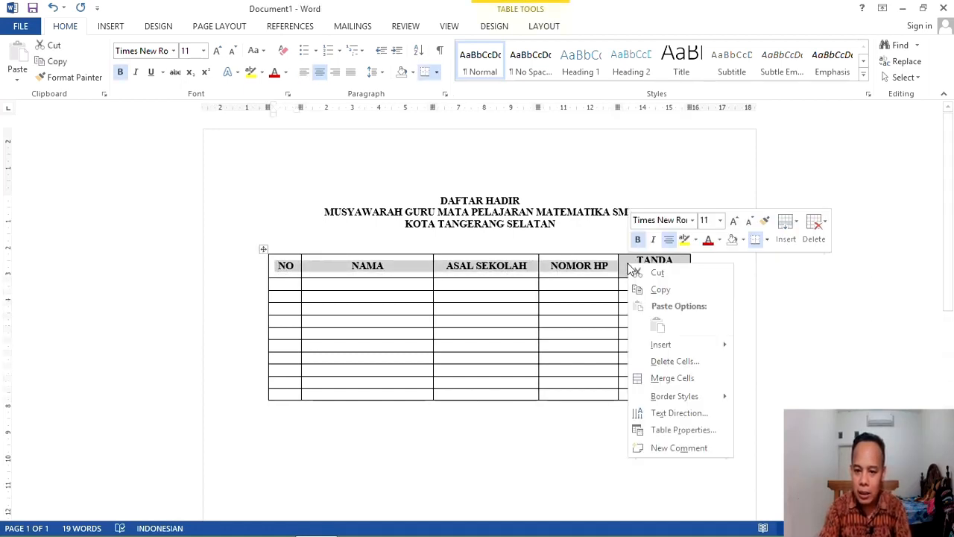
left_click(685, 431)
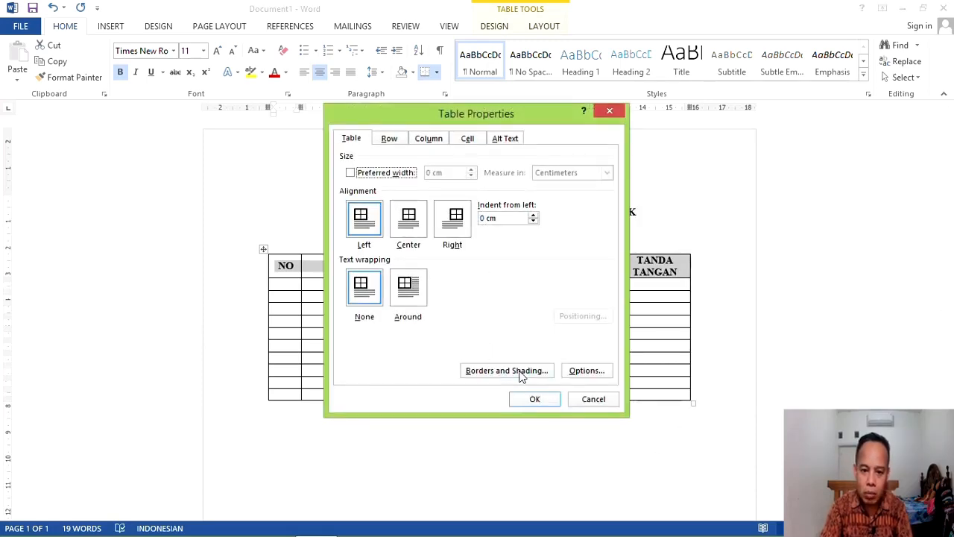
left_click(522, 371)
left_click(422, 151)
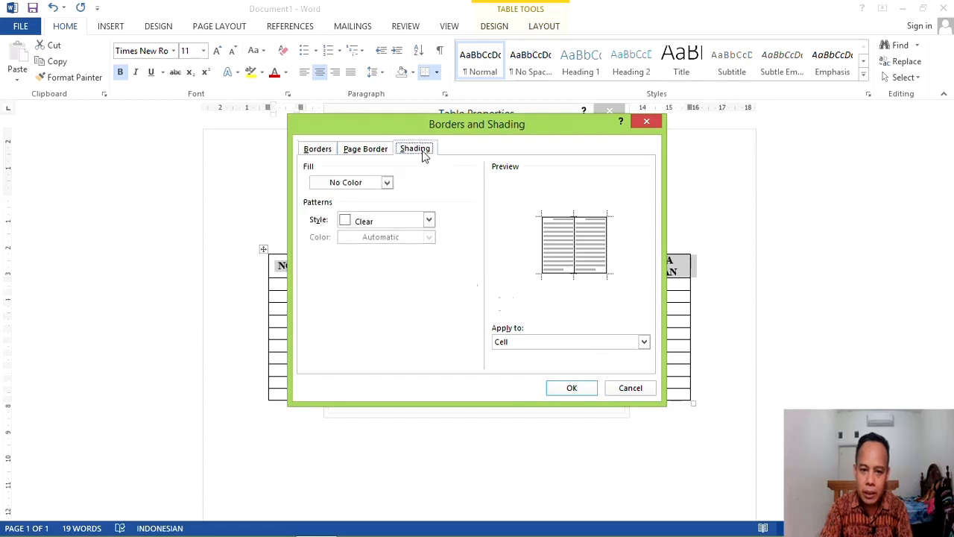
left_click(386, 183)
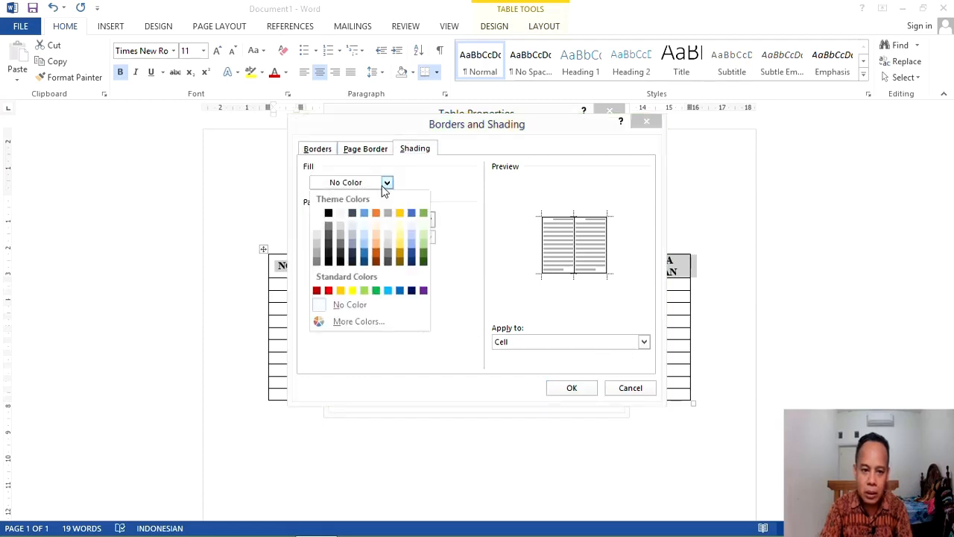
left_click(317, 254)
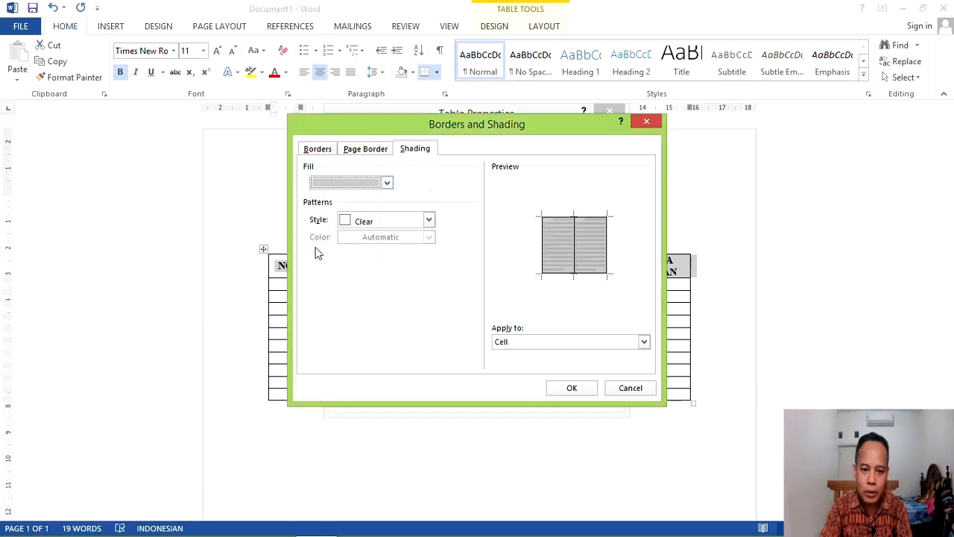
left_click(583, 389)
left_click(539, 398)
left_click(521, 431)
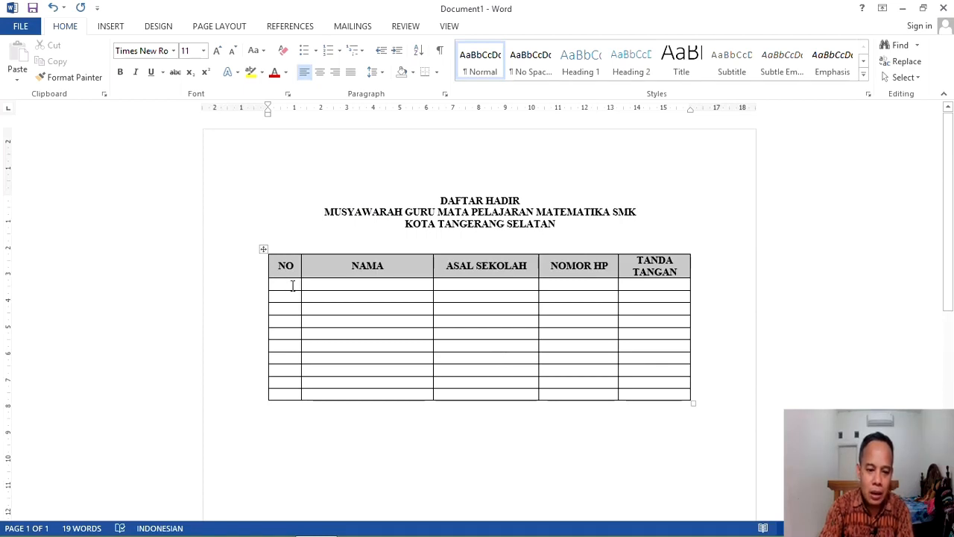
Step: Centre the contents of all the empty body rows
left_click_drag(291, 285, 634, 389)
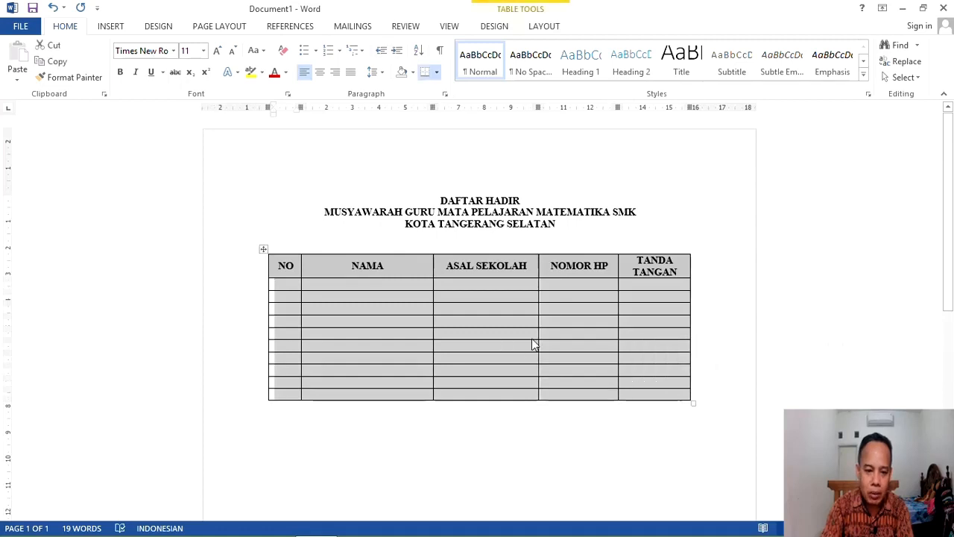
left_click(549, 32)
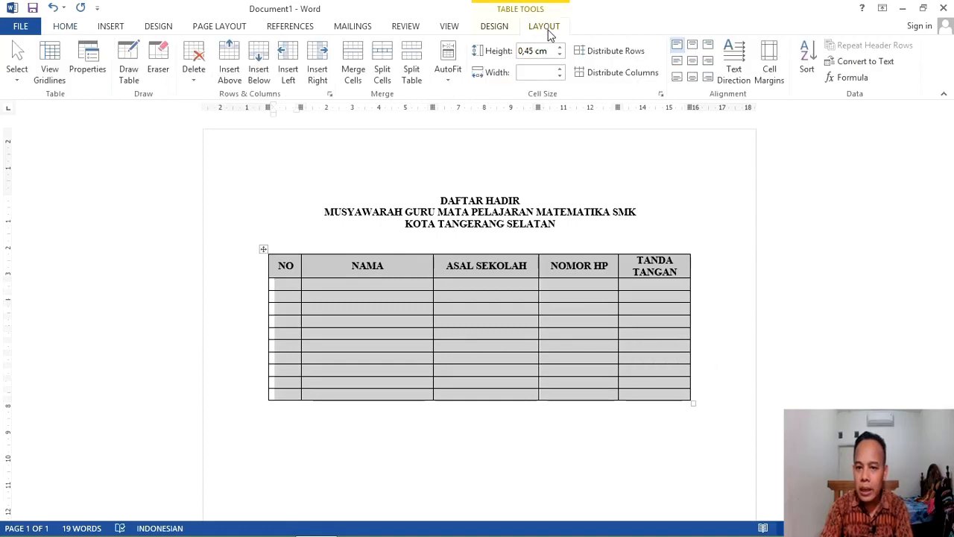
left_click(690, 60)
Step: Number the NO column cells 1 to 10 down the body rows
left_click(298, 290)
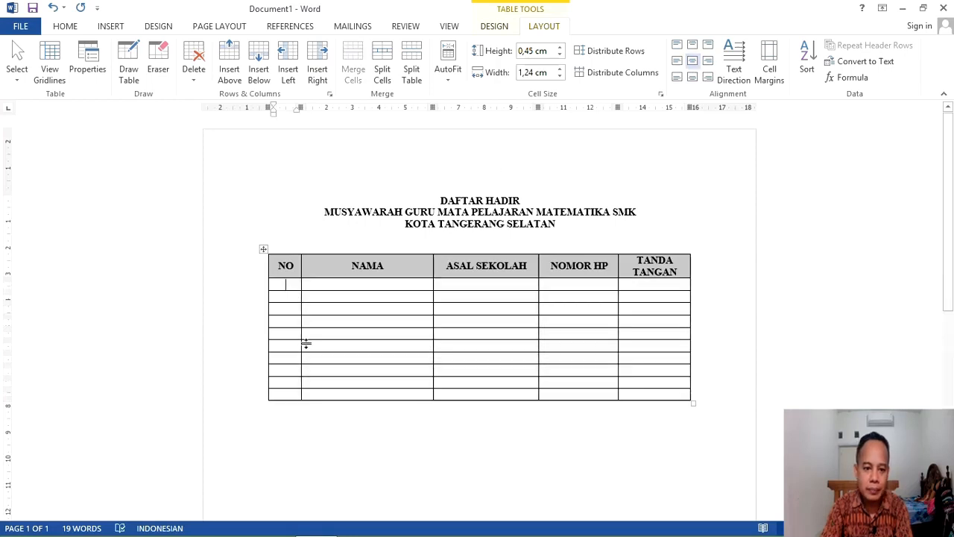
type("1")
key("Down")
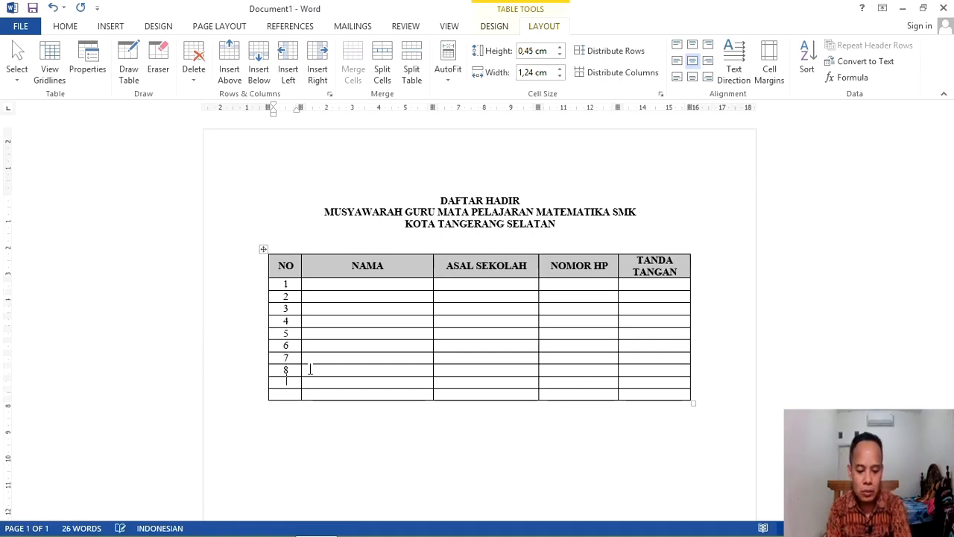
key("Tab")
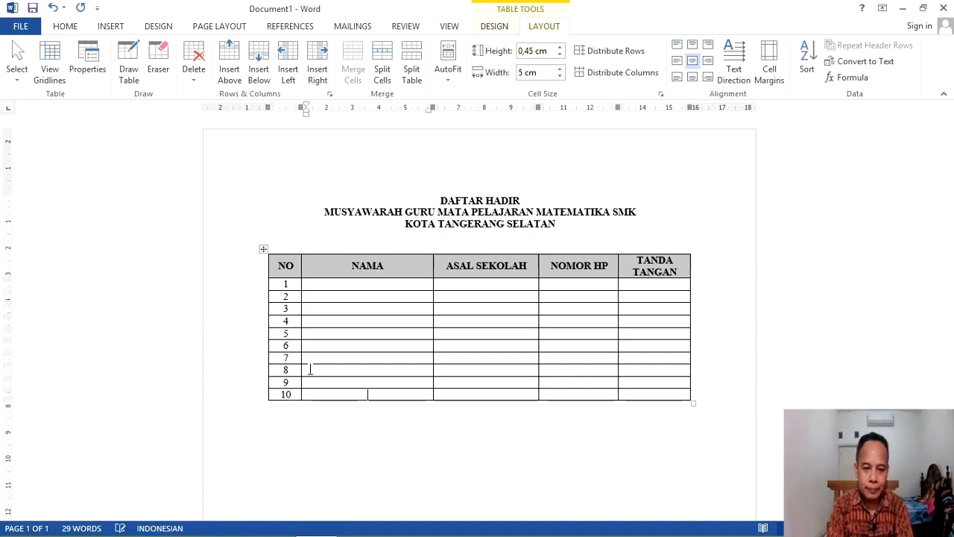
Step: Add an extra line in the TANDA TANGAN cells of rows 1–7 so those rows grow to about 0,9 cm
left_click(654, 285)
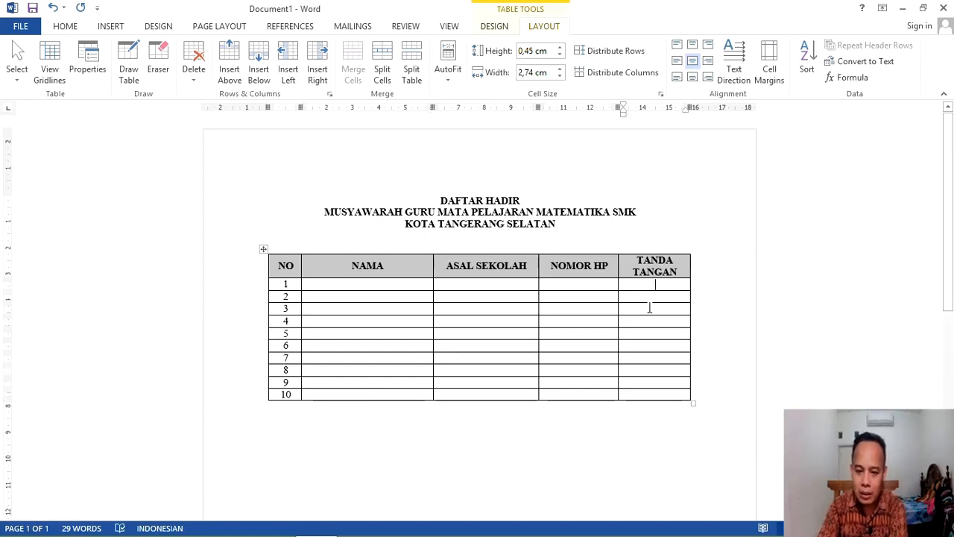
key("Return")
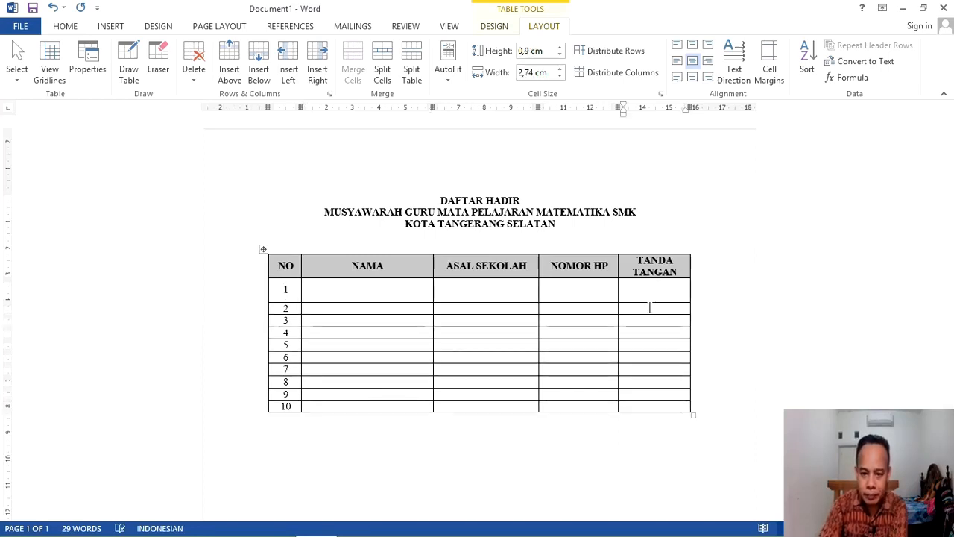
left_click(659, 311)
key("Return")
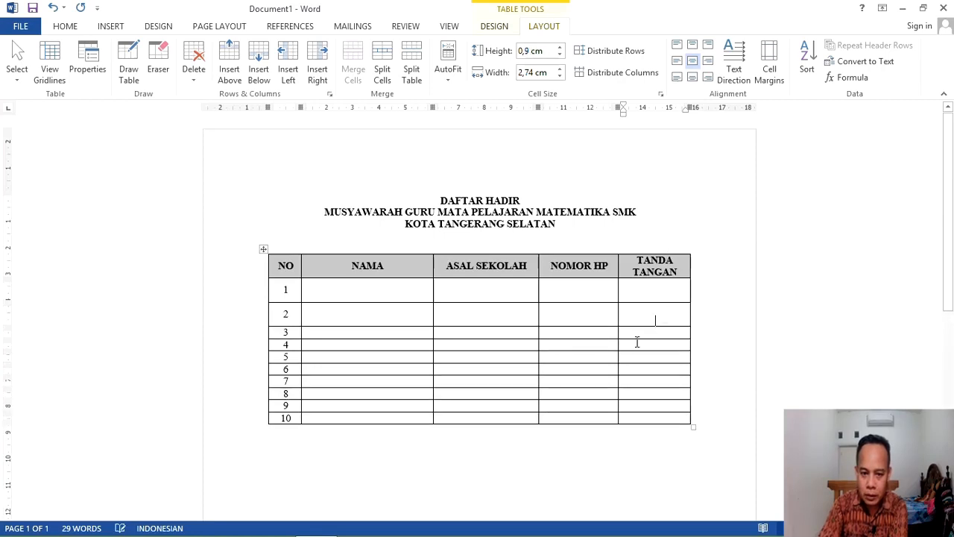
left_click(661, 336)
key("Return")
left_click(660, 357)
key("Return")
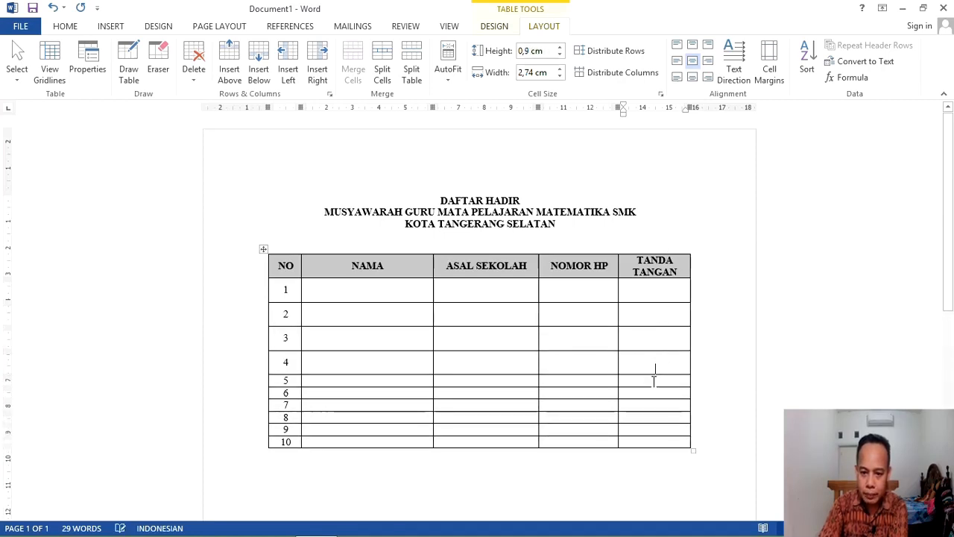
left_click(656, 384)
key("Return")
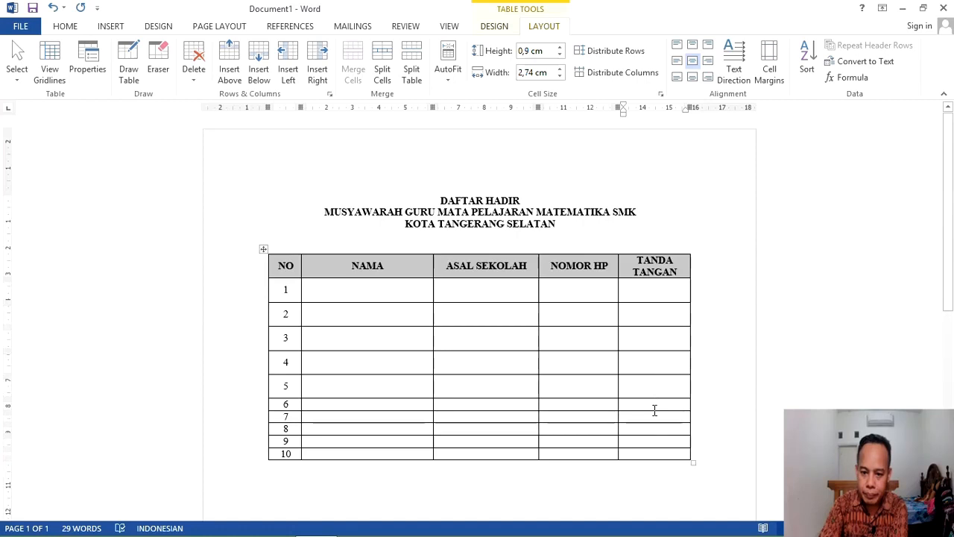
left_click(657, 404)
key("Return")
left_click(658, 426)
key("Return")
Step: Heighten rows 8–10 the same way, then place the cursor below the table
scroll(647, 417, "down", 2)
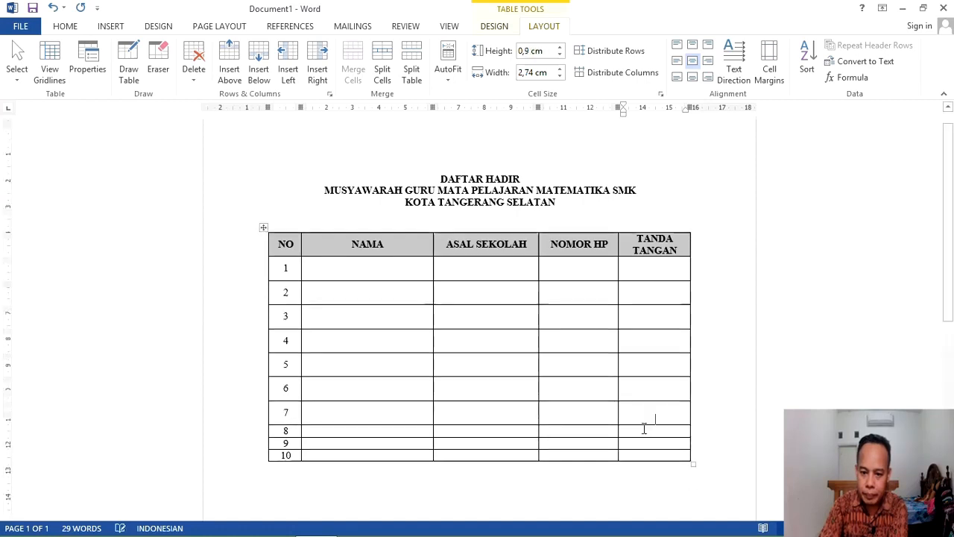
left_click(651, 385)
key("Return")
left_click(650, 408)
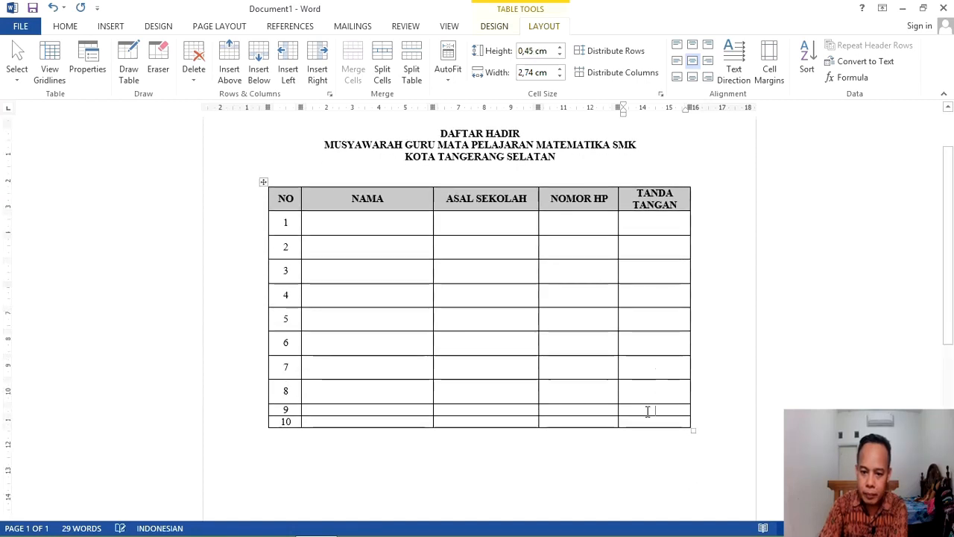
key("Return")
left_click(646, 432)
key("Return")
scroll(615, 425, "down", 3)
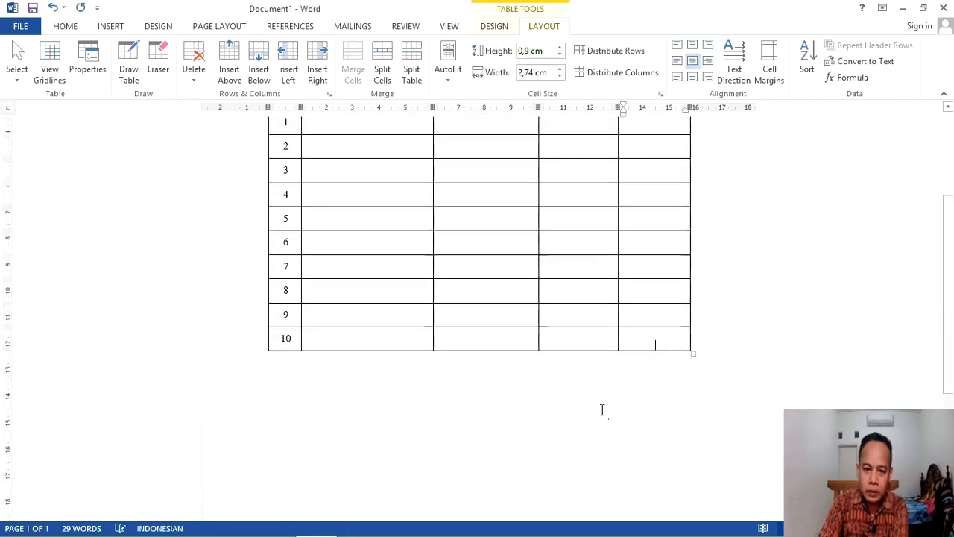
scroll(601, 407, "up", 1)
left_click(541, 425)
scroll(498, 424, "up", 3)
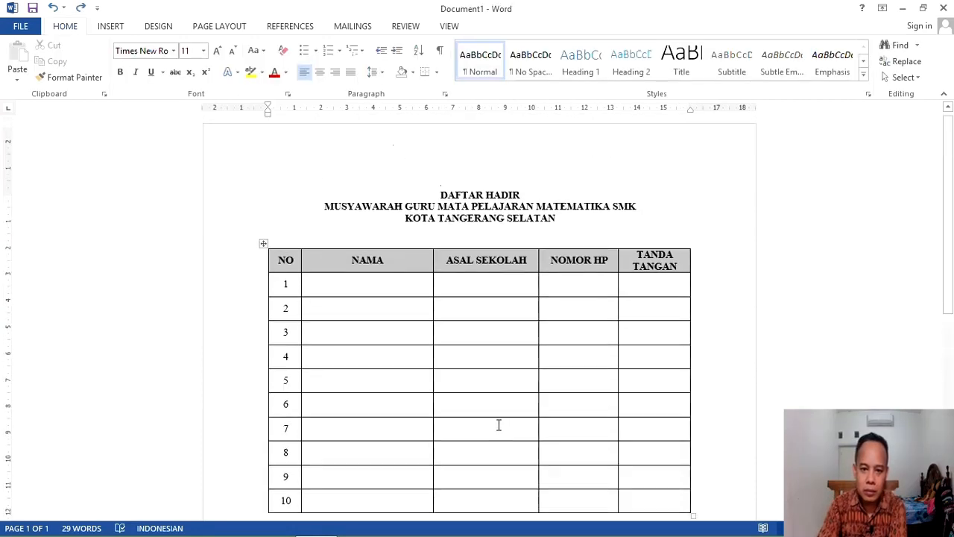
Step: Make the table's header row taller and put the cursor on the empty line below
left_click_drag(385, 280, 387, 292)
scroll(440, 366, "down", 5)
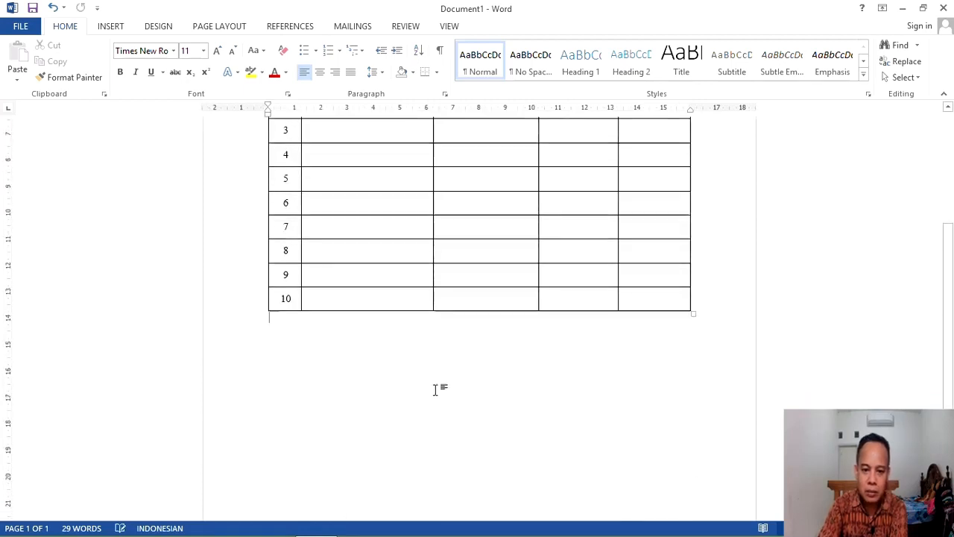
left_click(476, 313)
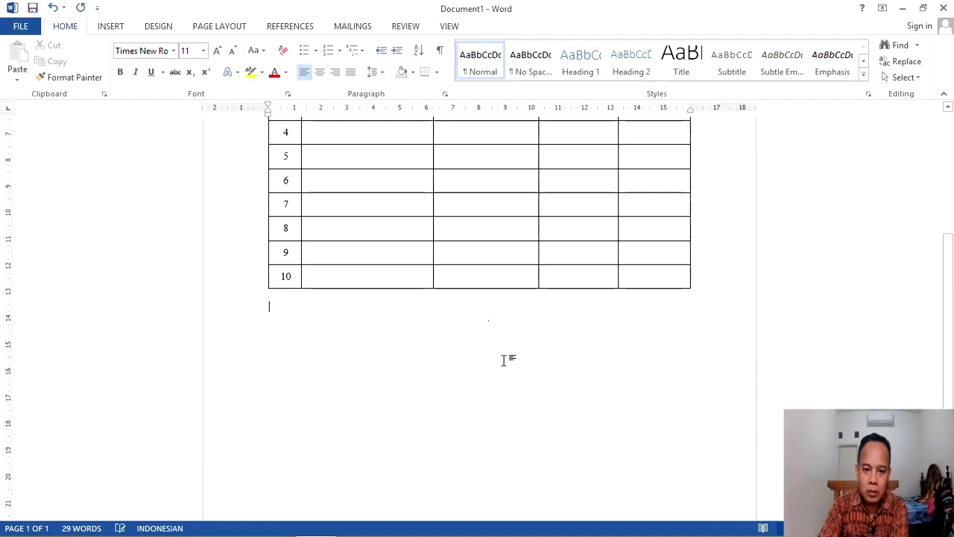
Step: Set a 10 cm left tab and type 'Tangerang Selatan, 30 Januari 2023' at it
left_click(518, 114)
key("Tab")
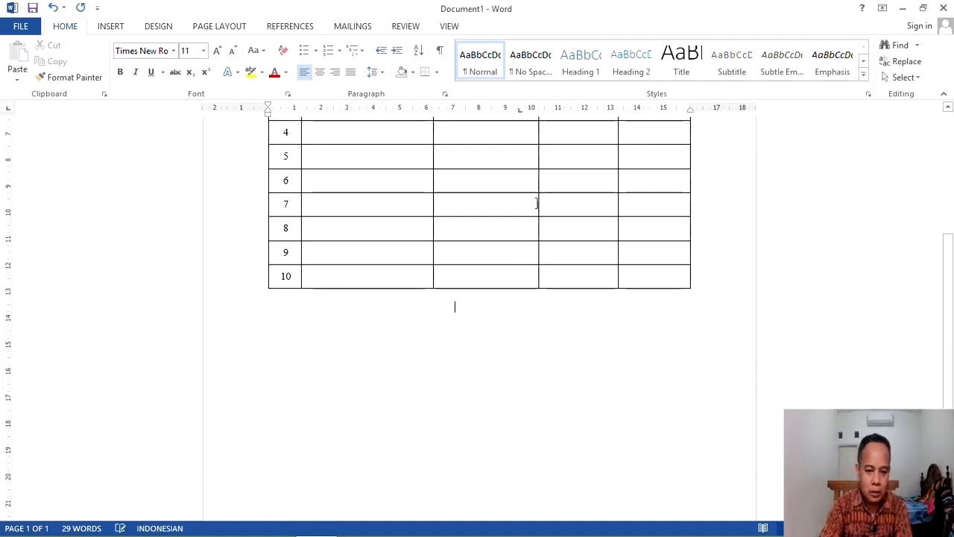
type("t")
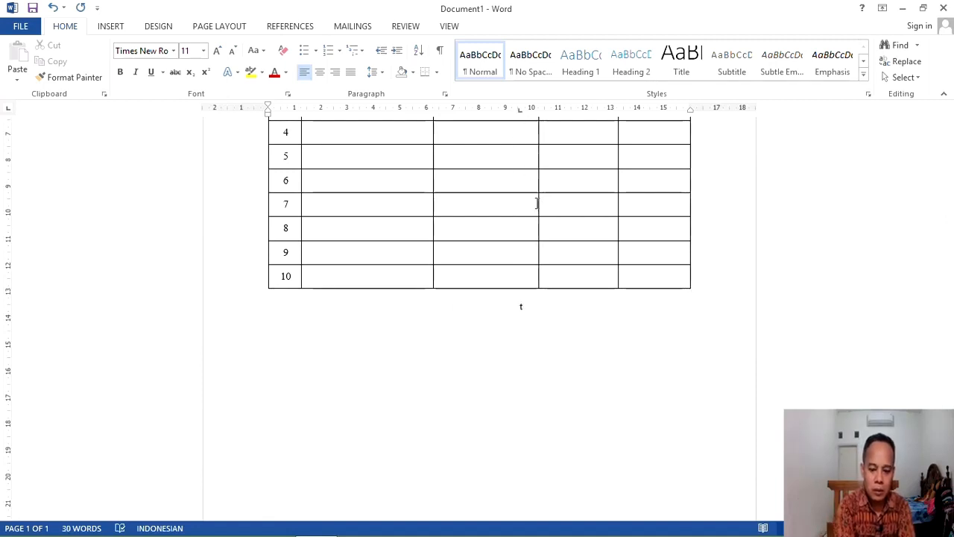
key("BackSpace")
type("Te")
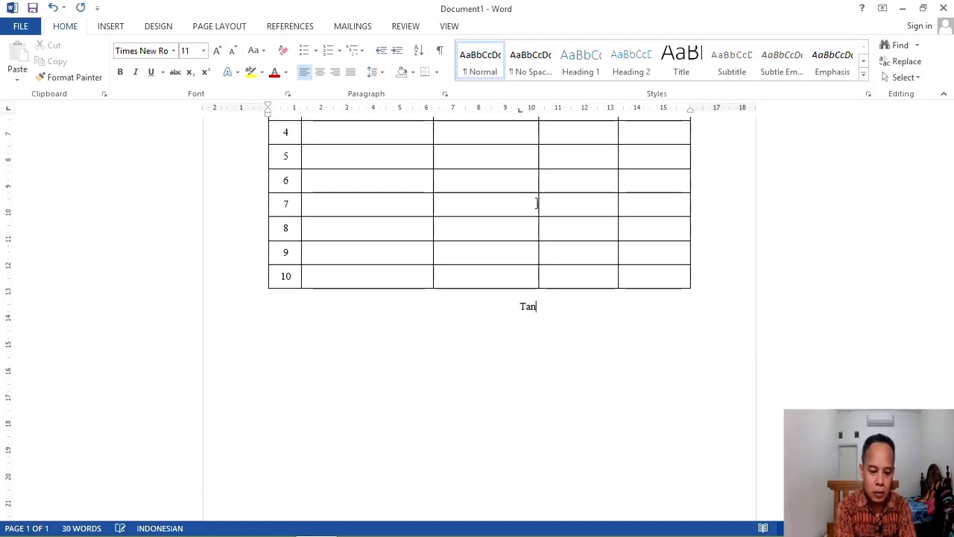
type("ngeramg")
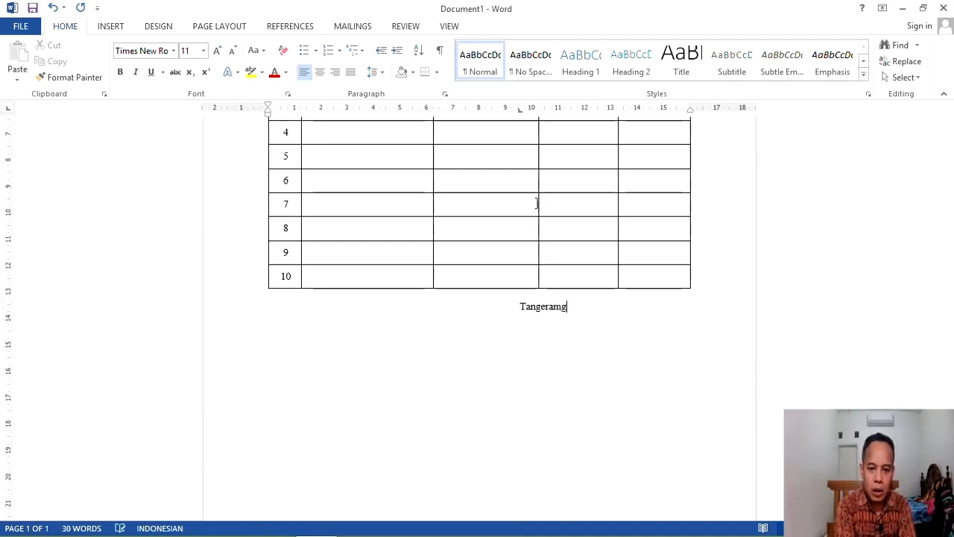
key("BackSpace")
key("BackSpace")
type("ng Selatan, 3")
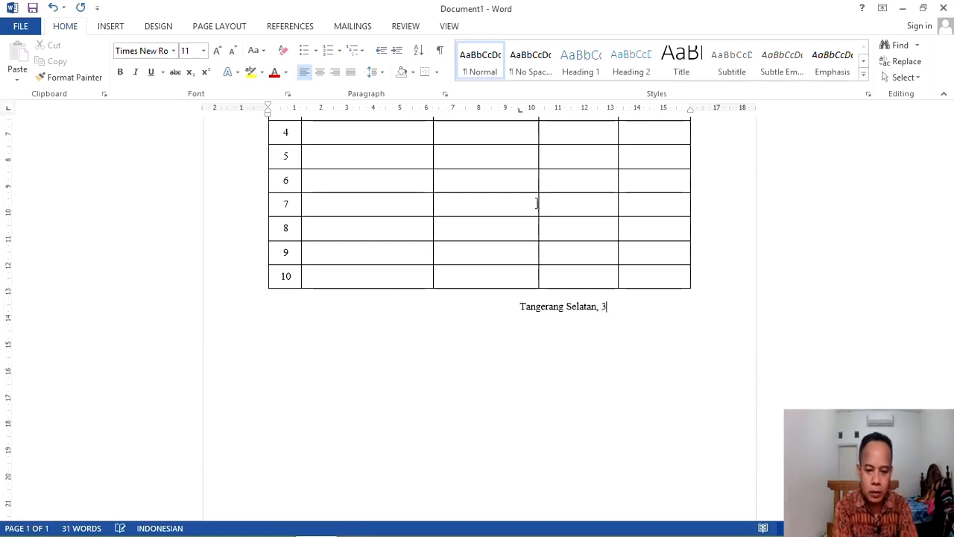
type("0 Januari 2023")
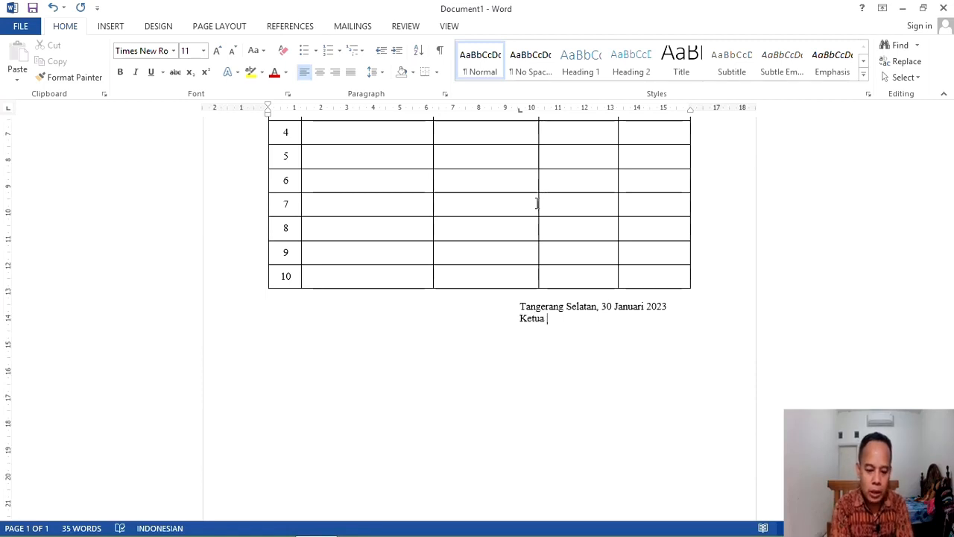
Step: Add the title 'Ketua MGMP Matematika', a blank signature line, and the chair's name
type("MO")
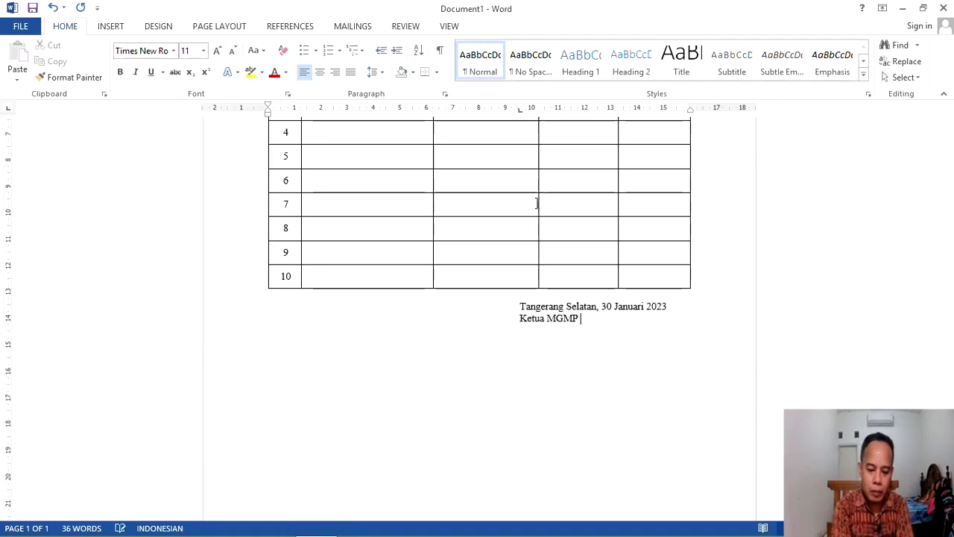
type(" Matematik")
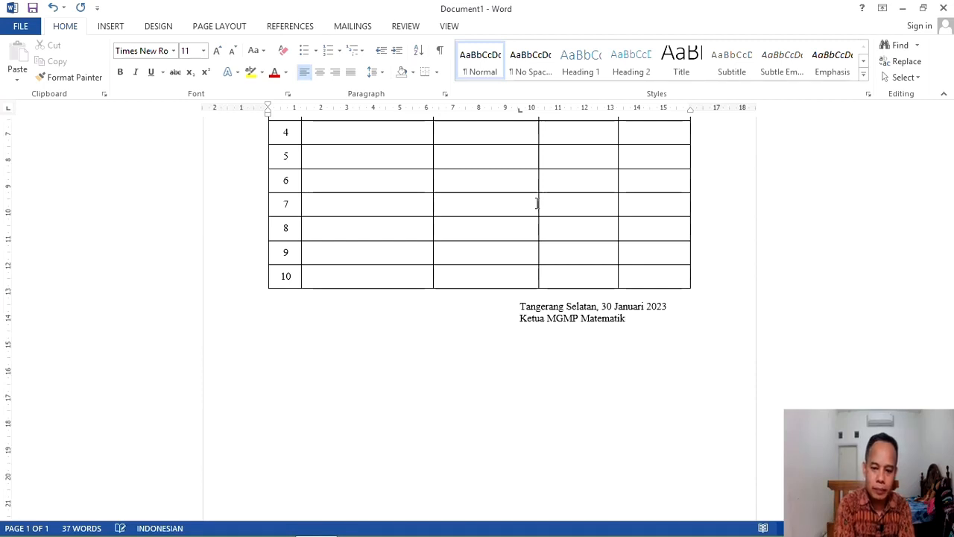
type("a,")
key("Return")
key("Return")
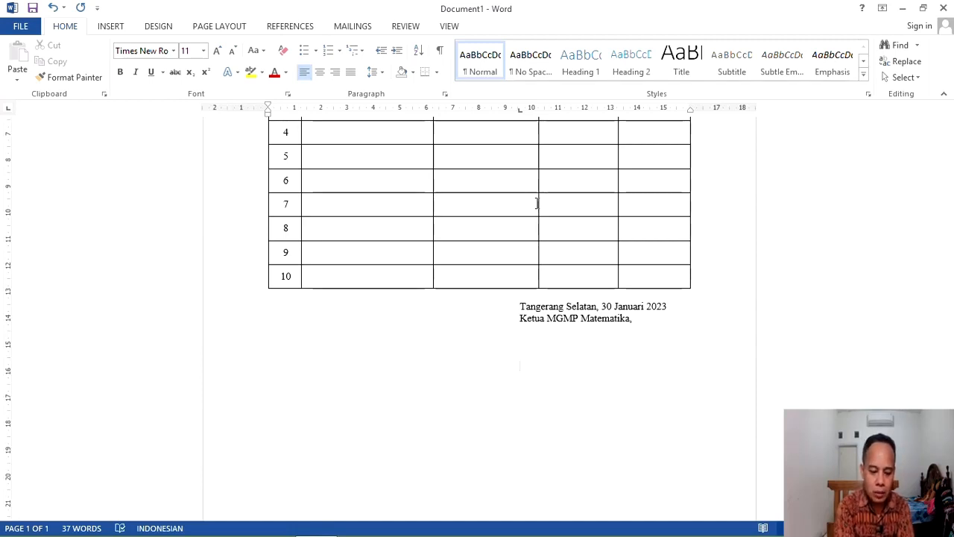
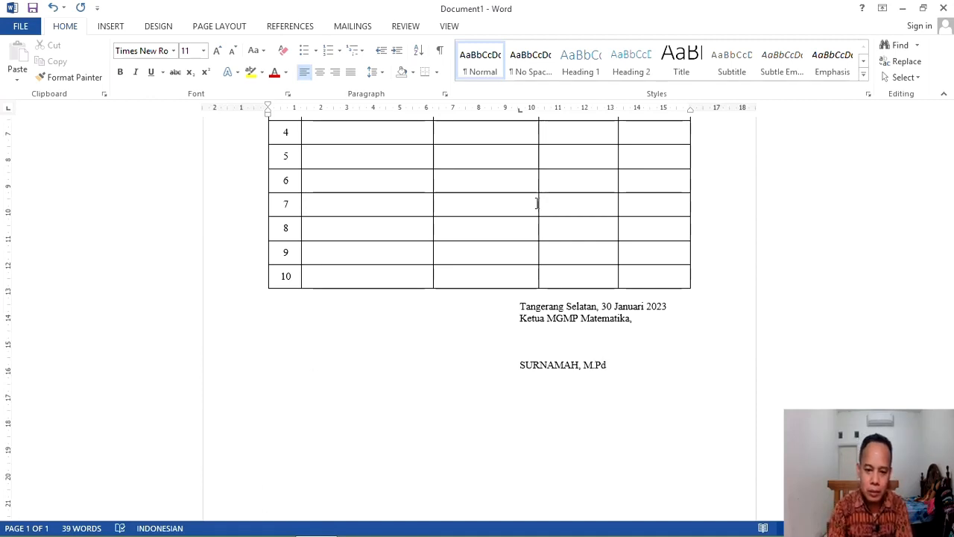
key("Return")
Step: Make the signatory's name line bold
left_click_drag(518, 371, 617, 362)
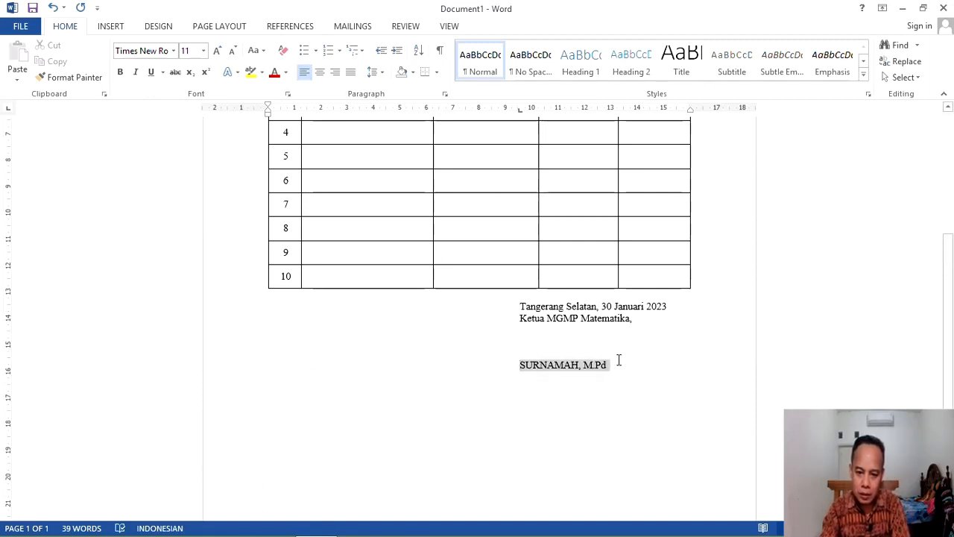
key("ctrl+b")
left_click(658, 355)
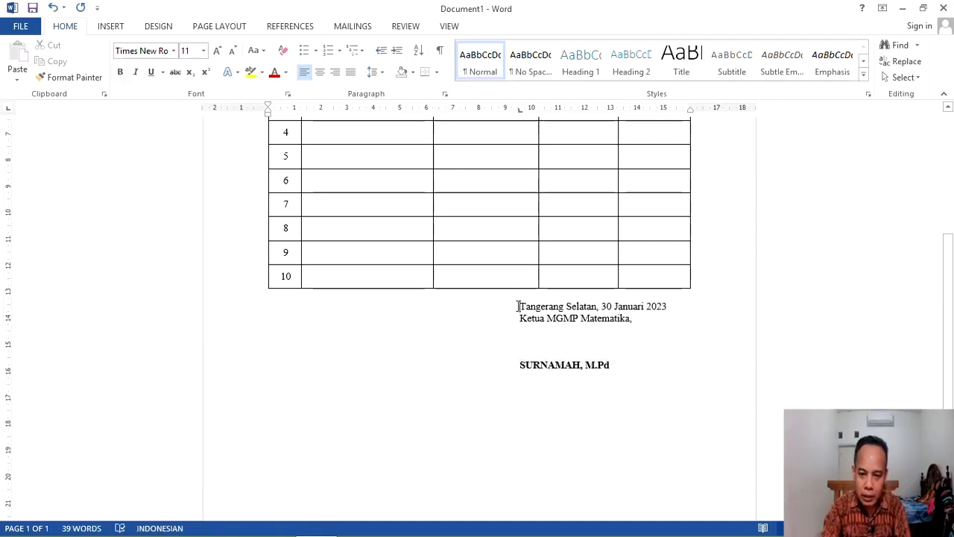
Step: Set the whole signature block to 1.5 line spacing via the Paragraph dialog
left_click_drag(518, 307, 671, 383)
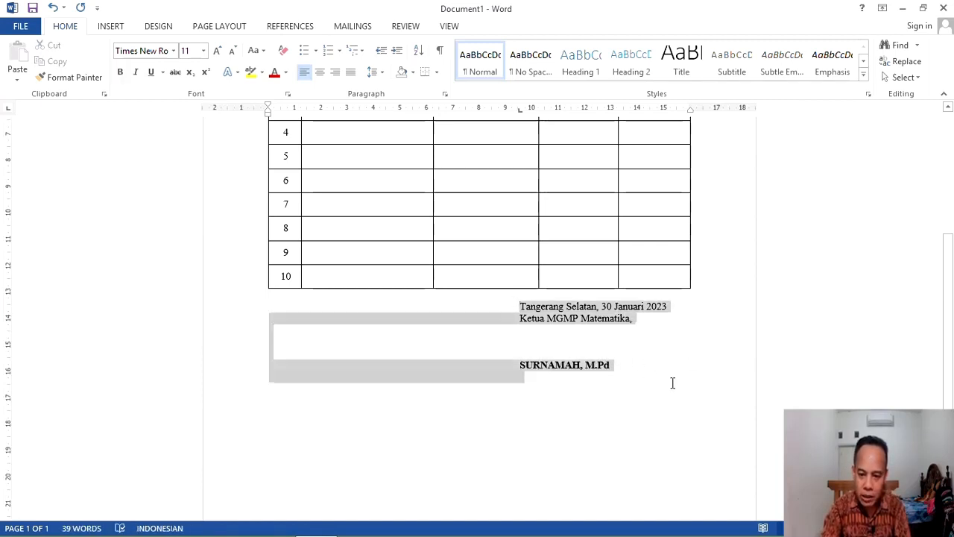
right_click(585, 314)
left_click(628, 407)
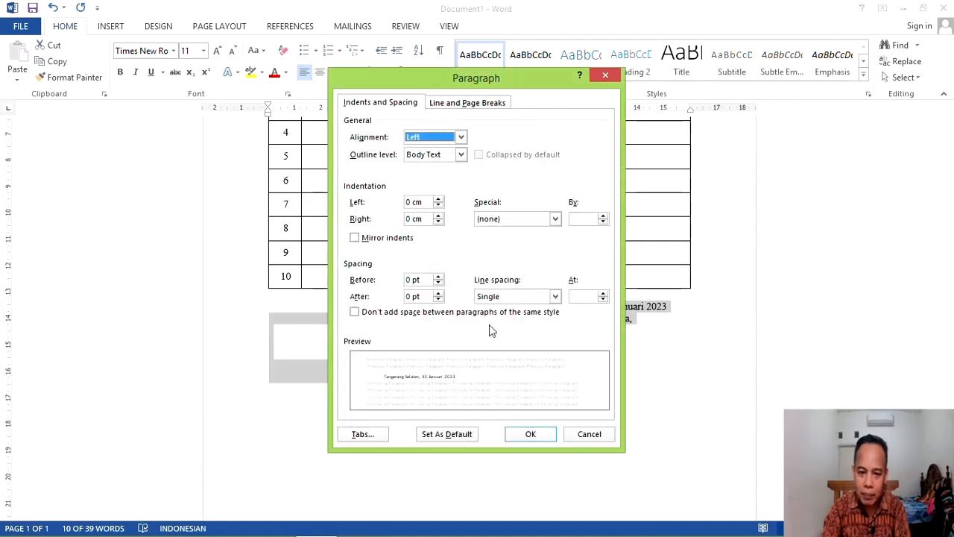
left_click(500, 296)
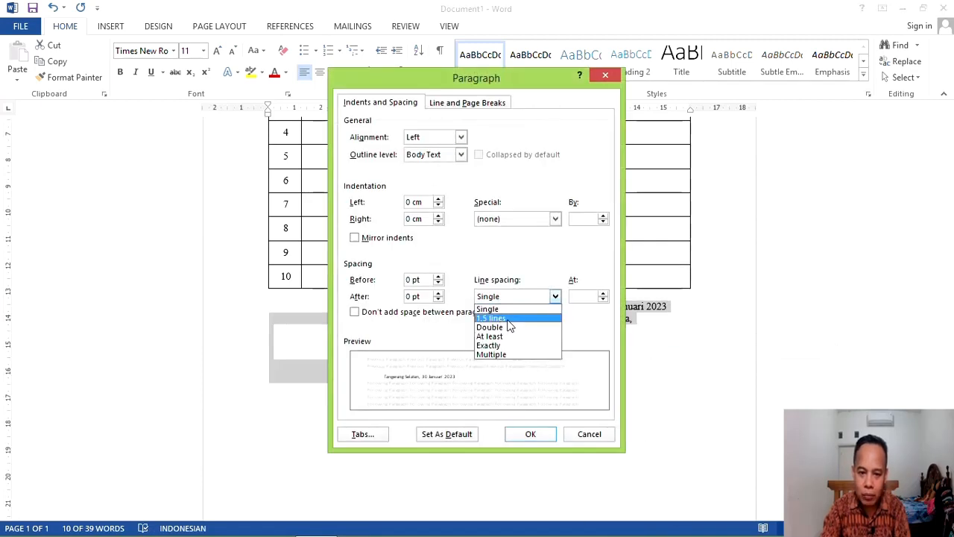
left_click(508, 319)
left_click(541, 434)
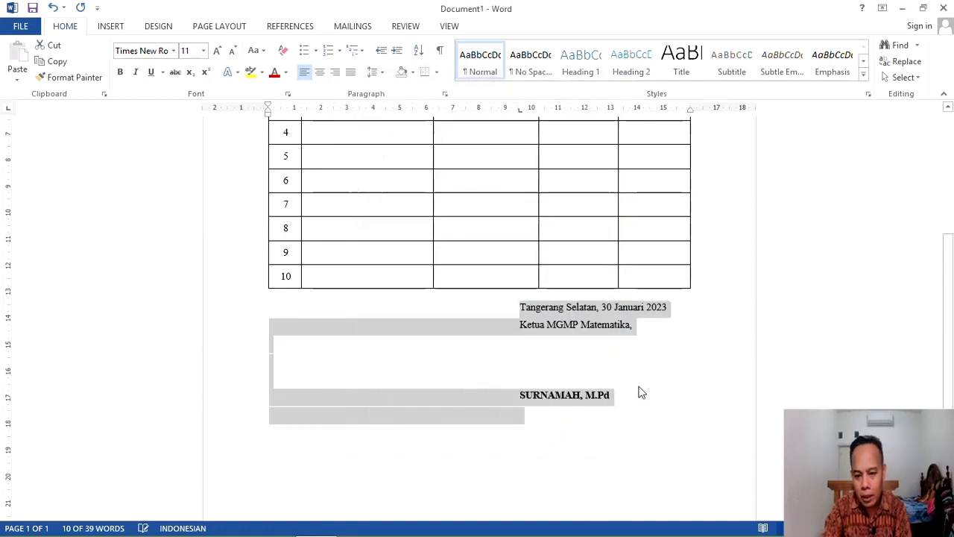
left_click(603, 370)
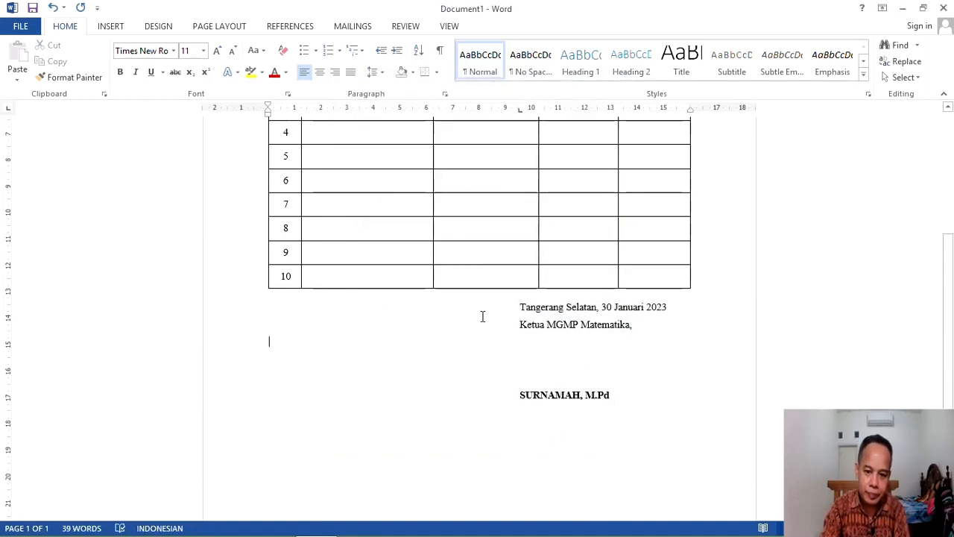
scroll(632, 423, "up", 5)
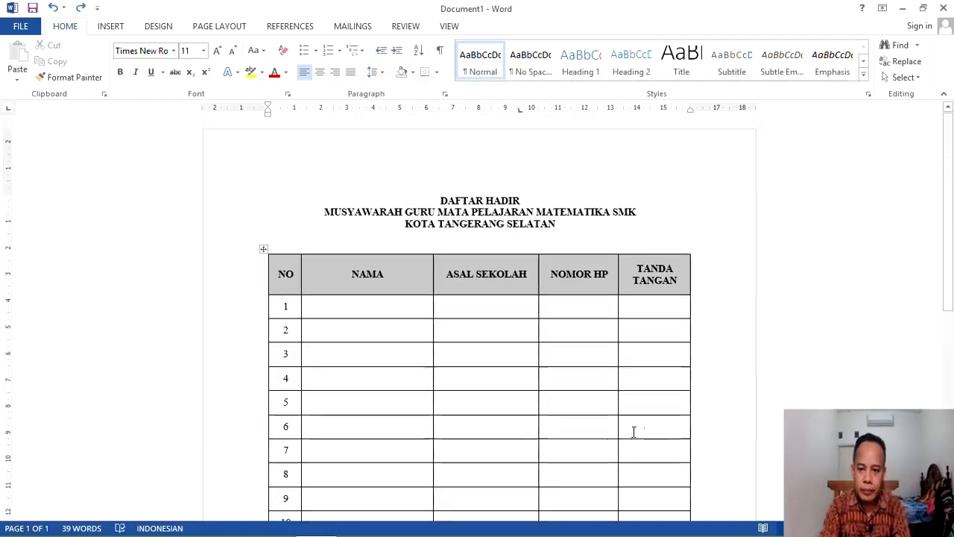
Step: Centre the blank line between the heading and the table with Ctrl+E
key("ctrl+e")
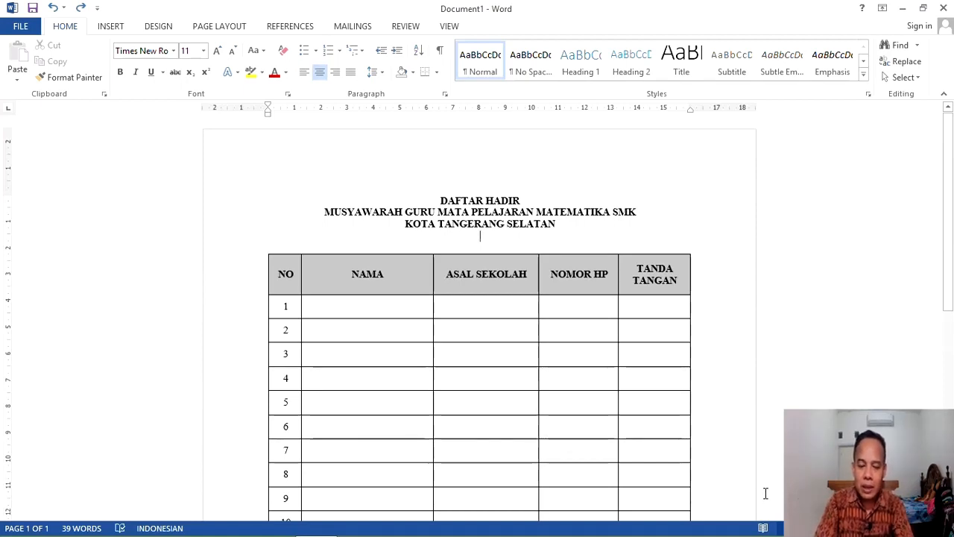